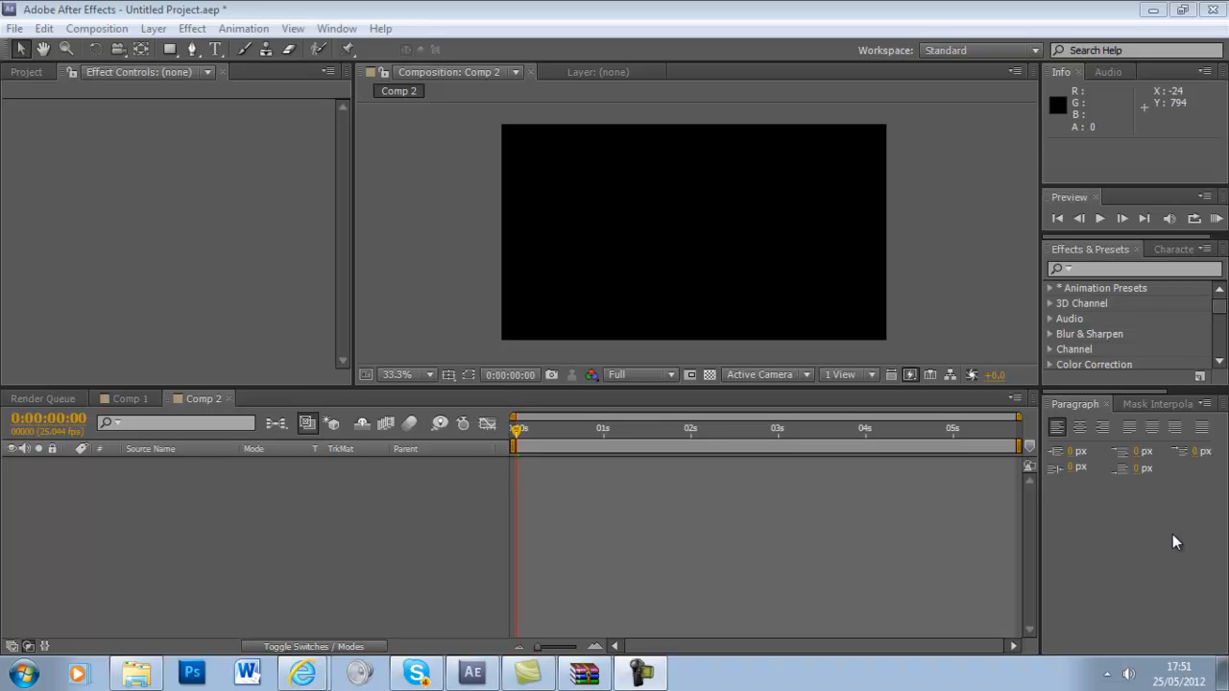
{"action": "left_click", "coordinate": [670, 431]}
{"action": "left_click_drag", "start_coordinate": [670, 430], "coordinate": [516, 432]}
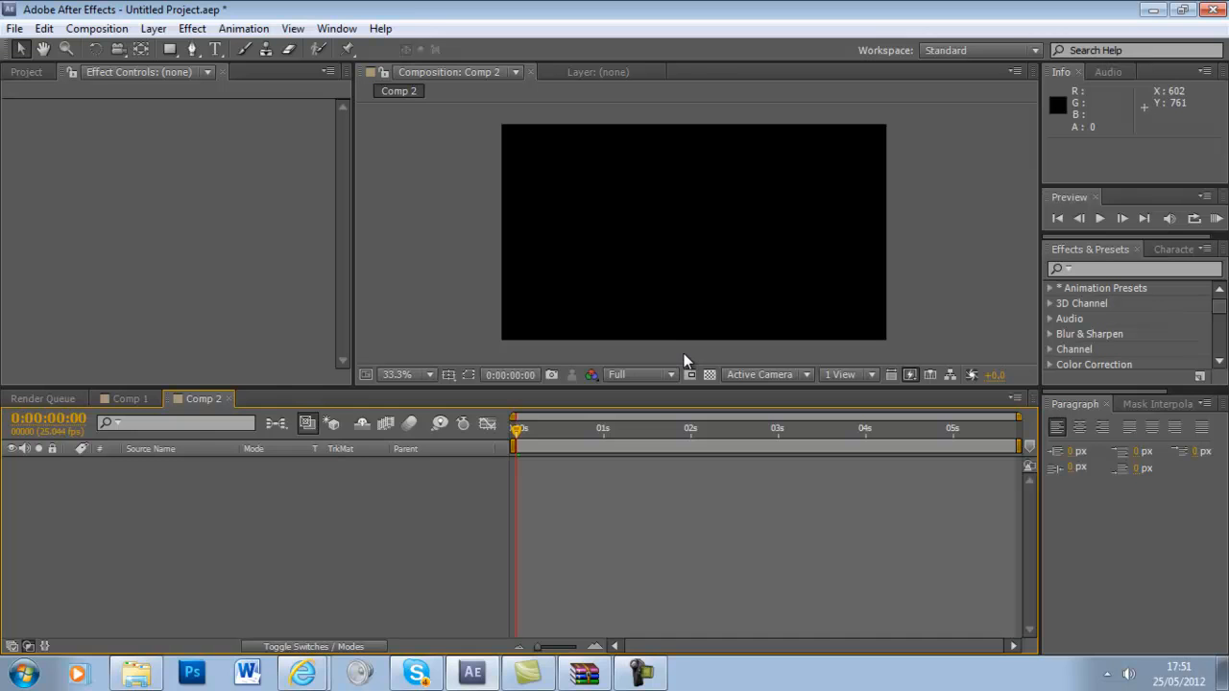
{"action": "left_click_drag", "start_coordinate": [638, 428], "coordinate": [517, 405]}
{"action": "left_click", "coordinate": [193, 30]}
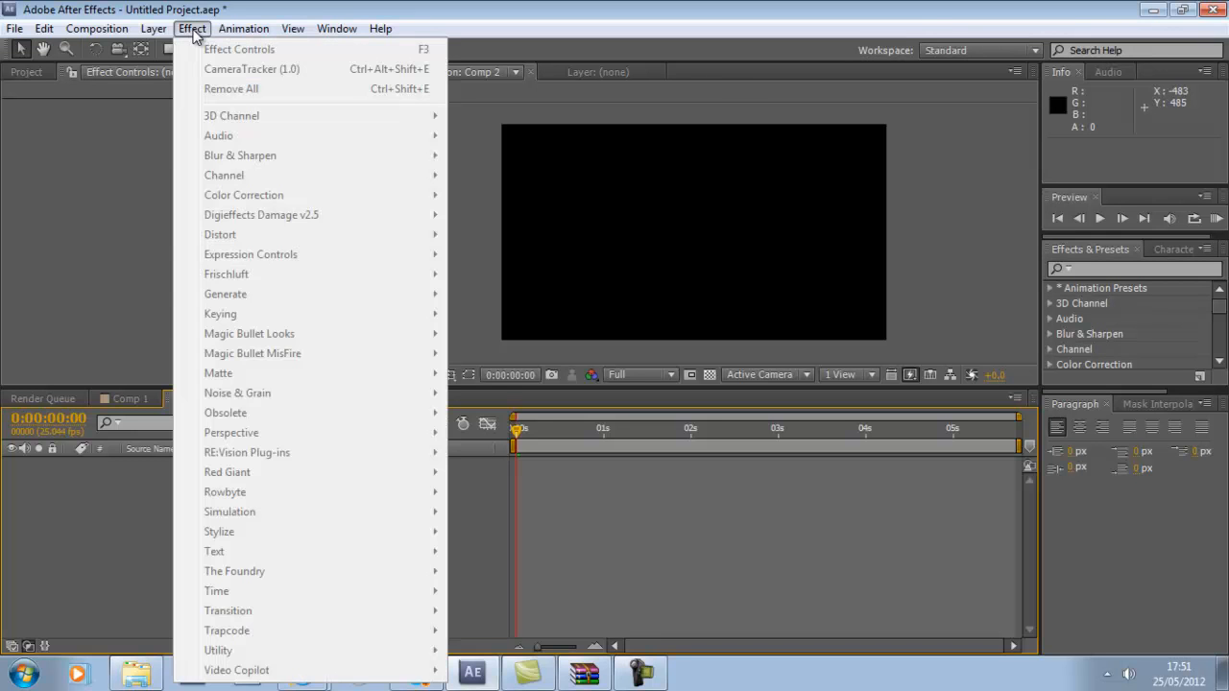
{"action": "left_click", "coordinate": [128, 180]}
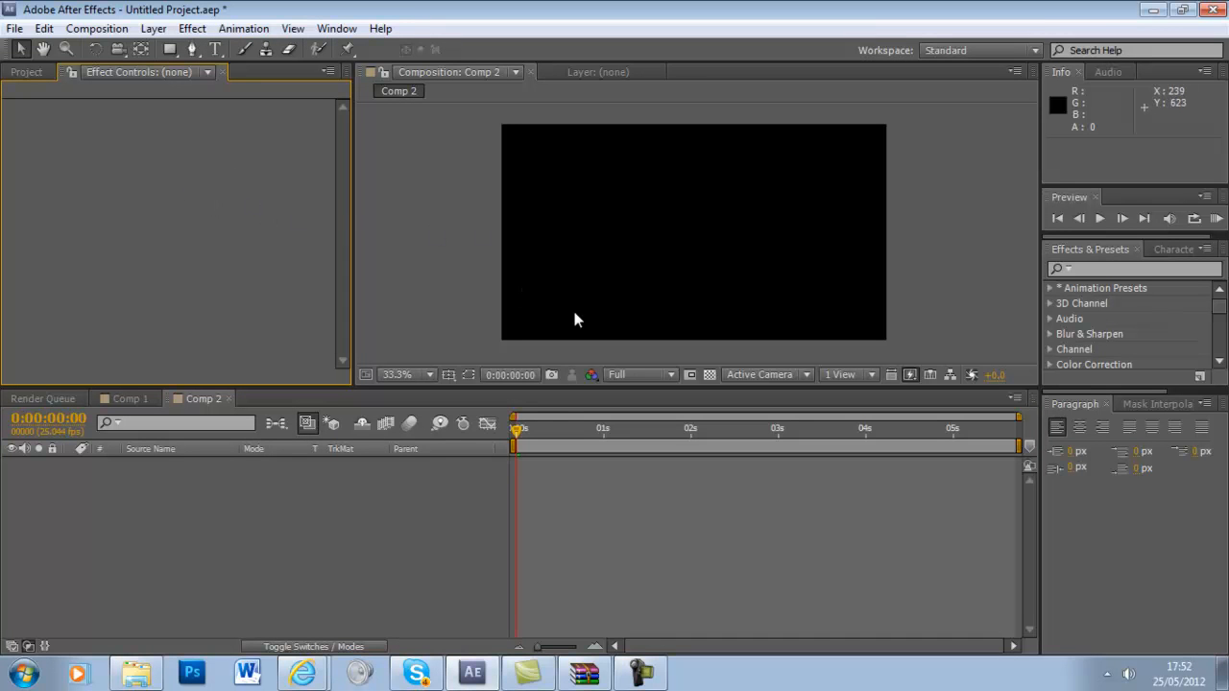
{"action": "left_click_drag", "start_coordinate": [534, 427], "coordinate": [506, 445]}
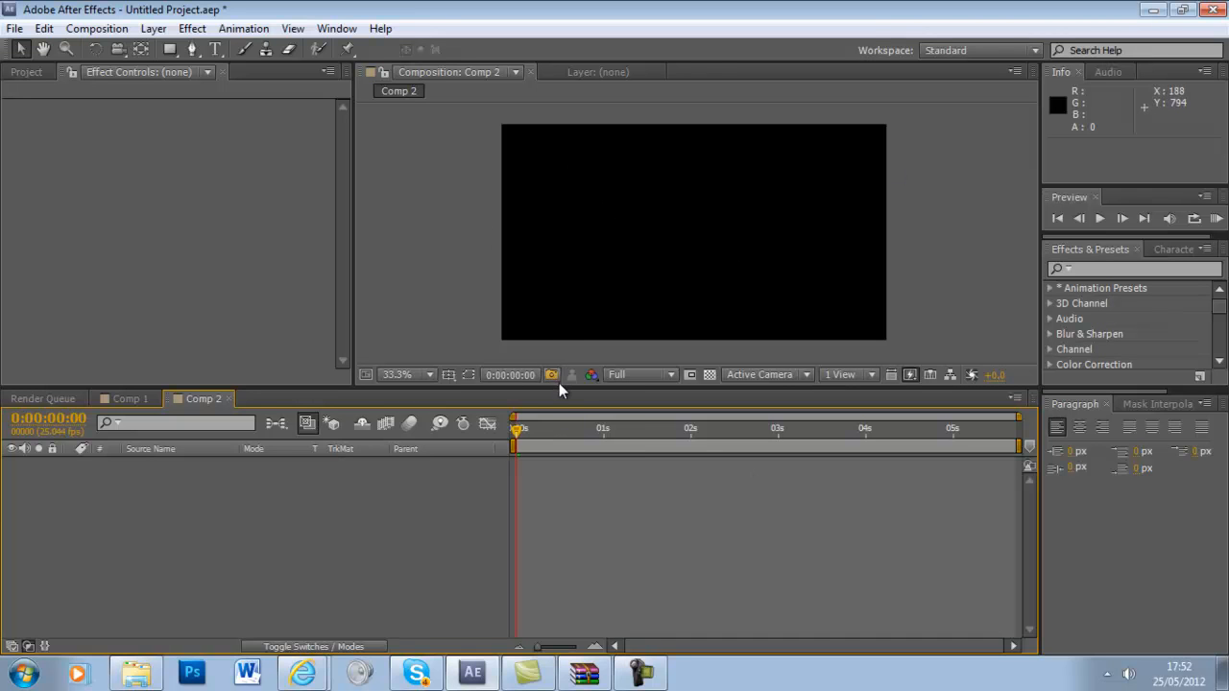
{"action": "mouse_move", "coordinate": [511, 428]}
{"action": "left_mouse_down"}
{"action": "mouse_move", "coordinate": [573, 428]}
{"action": "mouse_move", "coordinate": [502, 448]}
{"action": "left_mouse_up"}
Step: Add the Mountain_Shot.mov footage to Comp 2 and scale it to about 134% by 136% so it fills the frame
{"action": "left_click", "coordinate": [27, 72]}
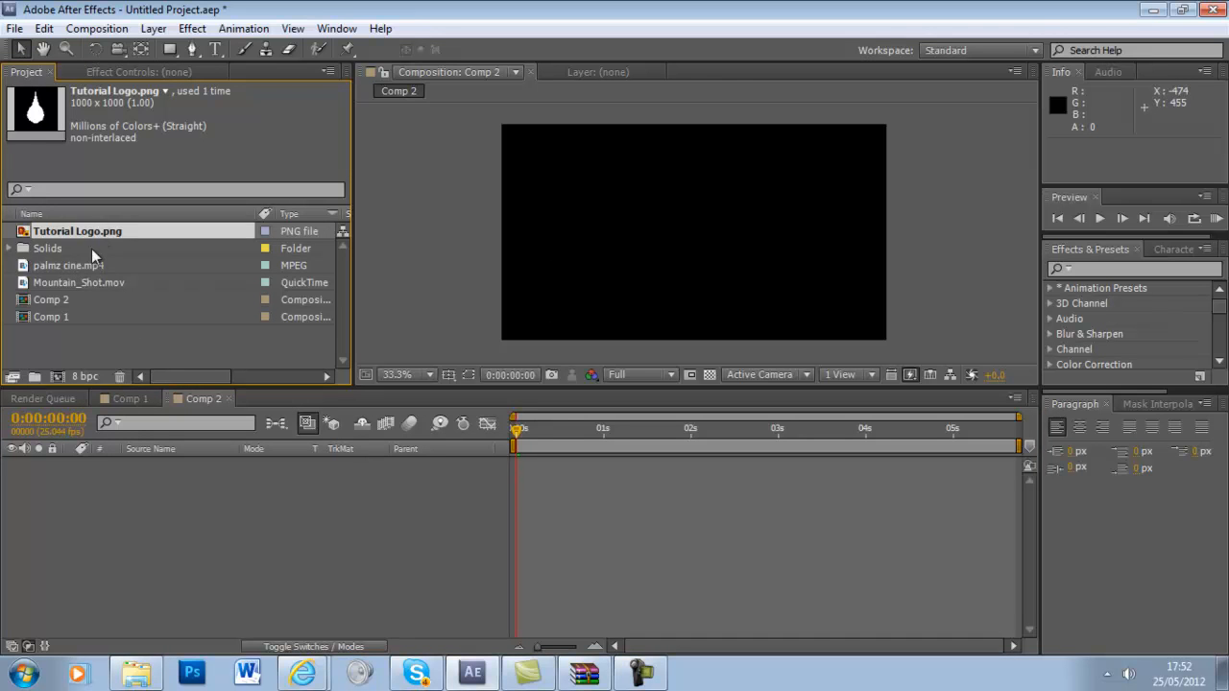
{"action": "left_click_drag", "start_coordinate": [79, 280], "coordinate": [136, 478]}
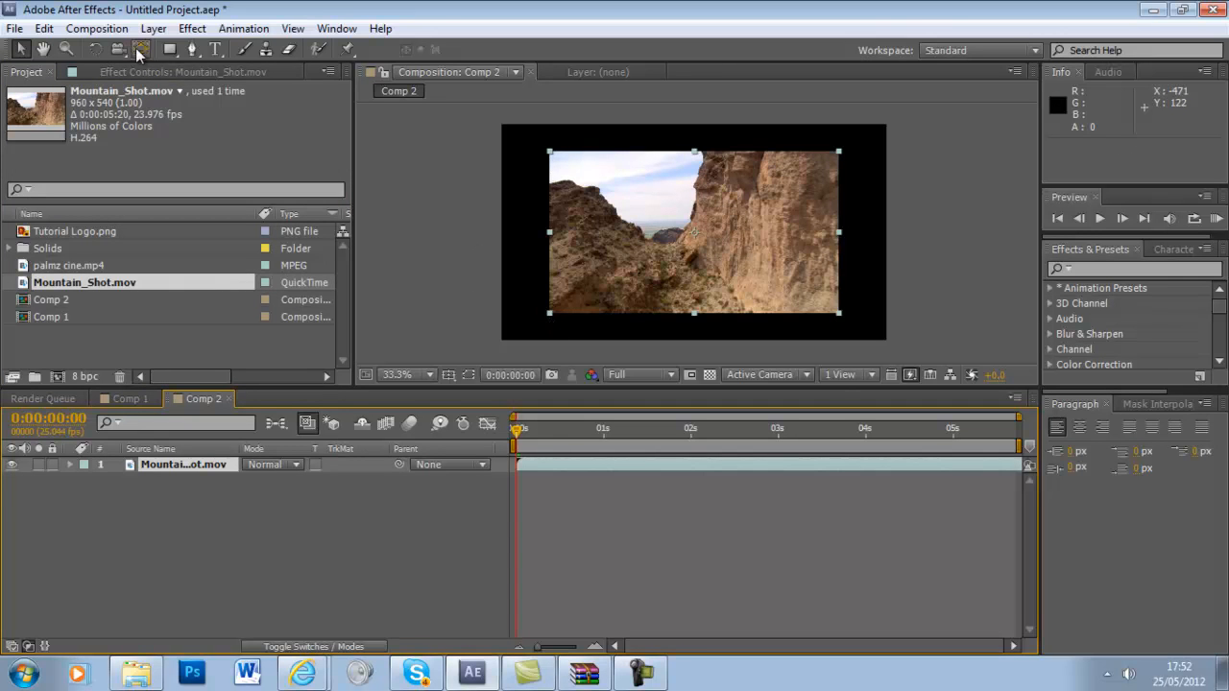
{"action": "left_click", "coordinate": [97, 27]}
{"action": "left_click", "coordinate": [134, 74]}
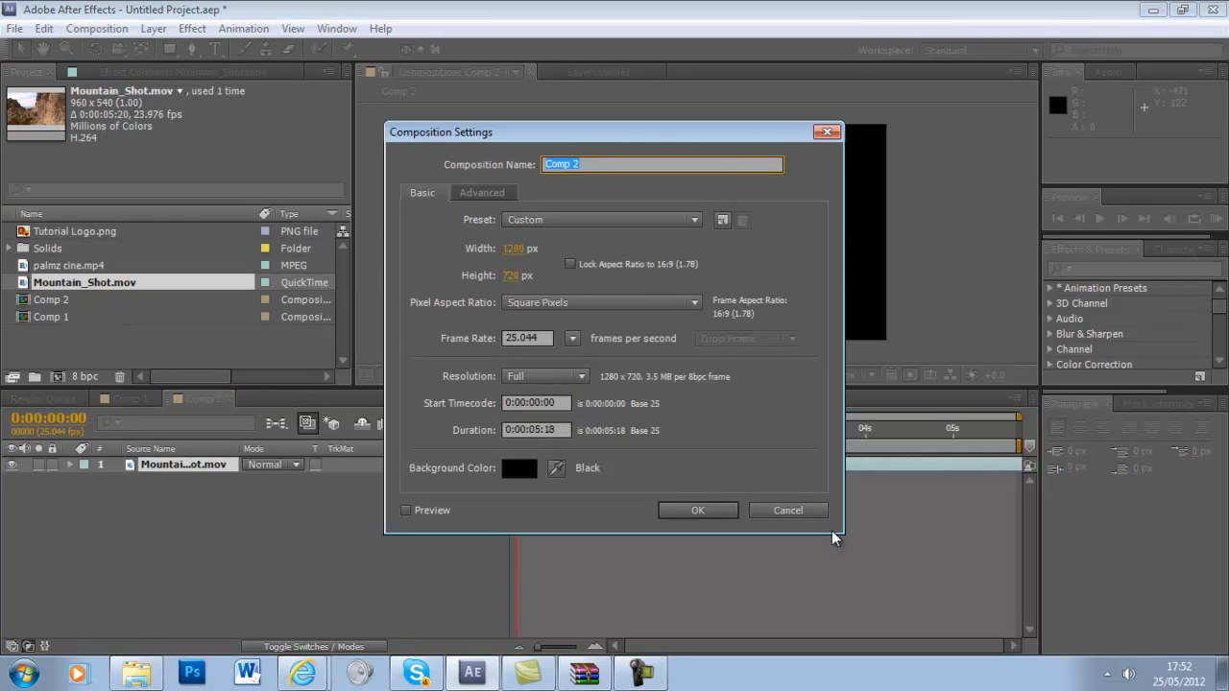
{"action": "left_click", "coordinate": [698, 512]}
{"action": "left_click_drag", "start_coordinate": [618, 446], "coordinate": [886, 488]}
{"action": "left_click_drag", "start_coordinate": [840, 313], "coordinate": [888, 340]}
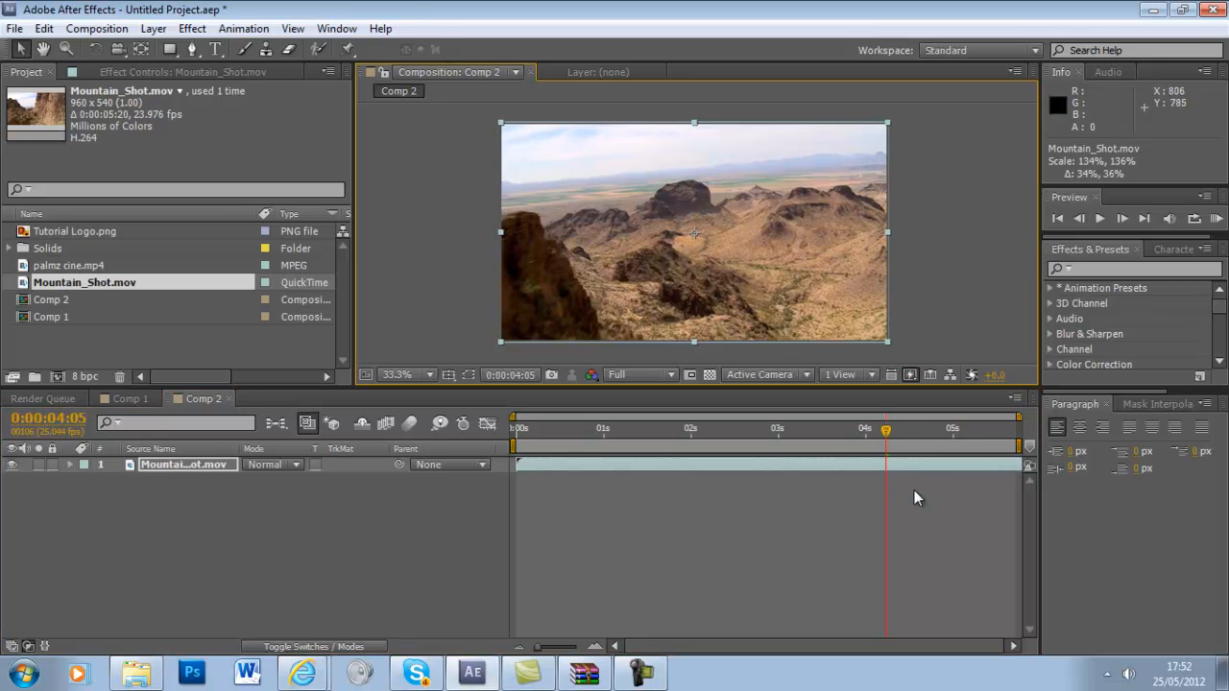
Step: Review the footage through to its end and check the duration in the composition settings
{"action": "left_click_drag", "start_coordinate": [887, 432], "coordinate": [1018, 440]}
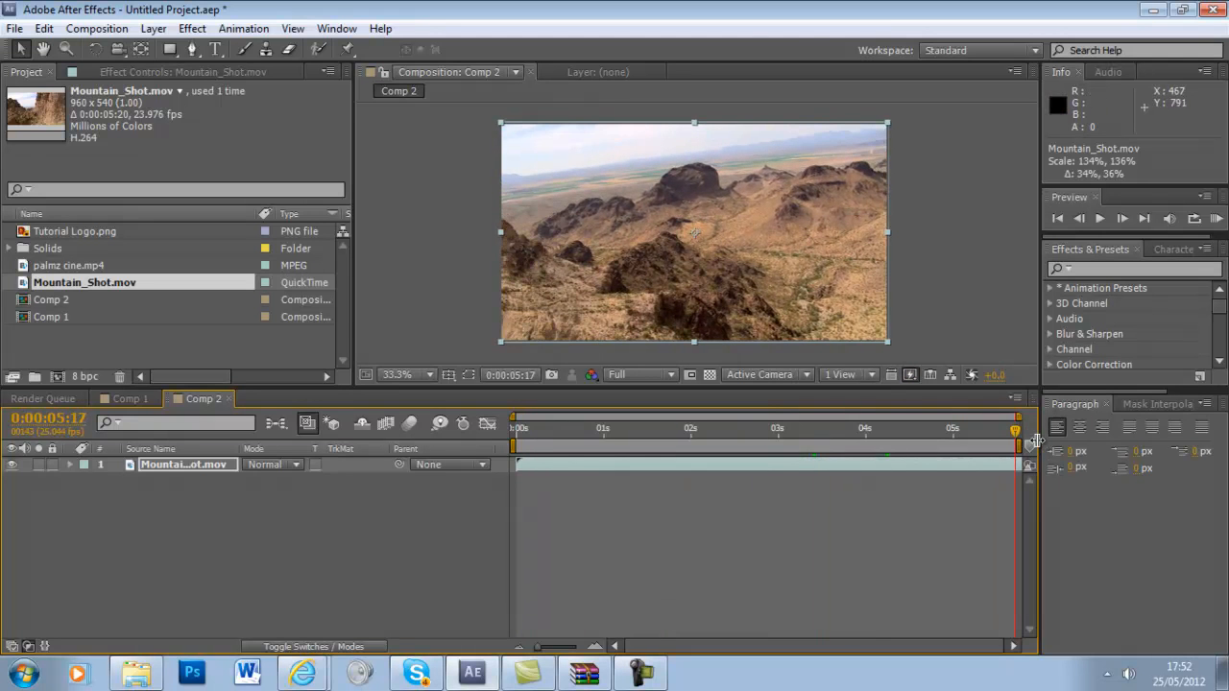
{"action": "left_click", "coordinate": [96, 28]}
{"action": "left_click", "coordinate": [144, 78]}
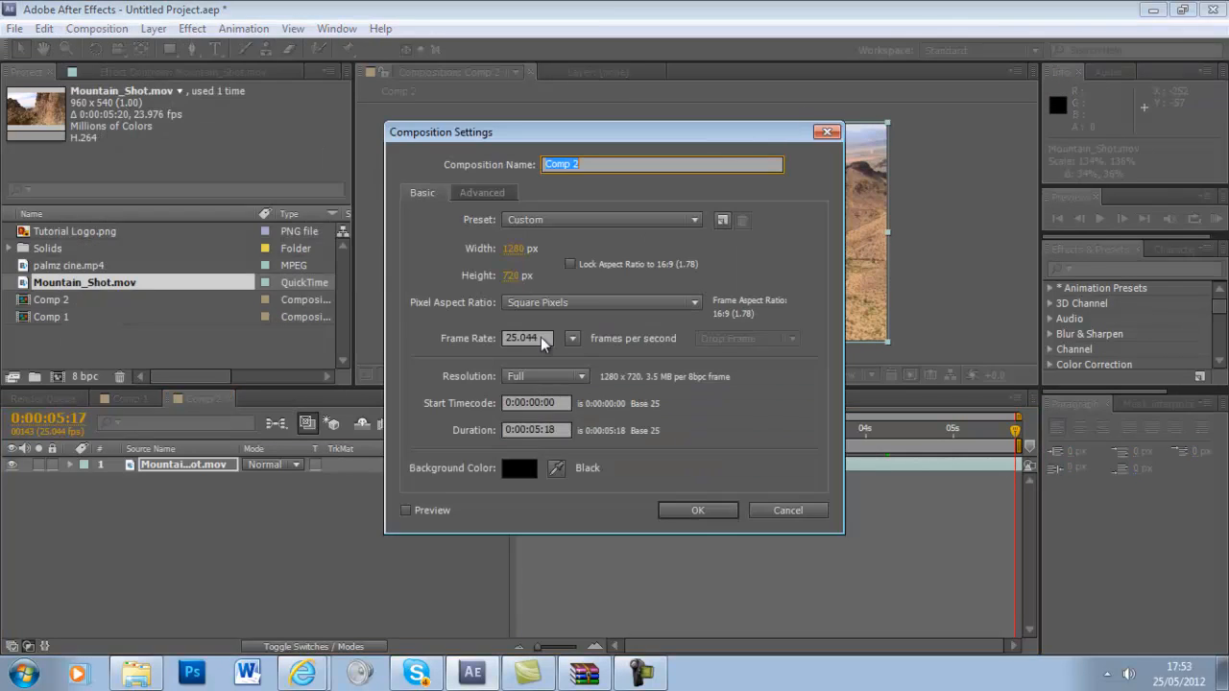
{"action": "left_click_drag", "start_coordinate": [557, 430], "coordinate": [534, 430]}
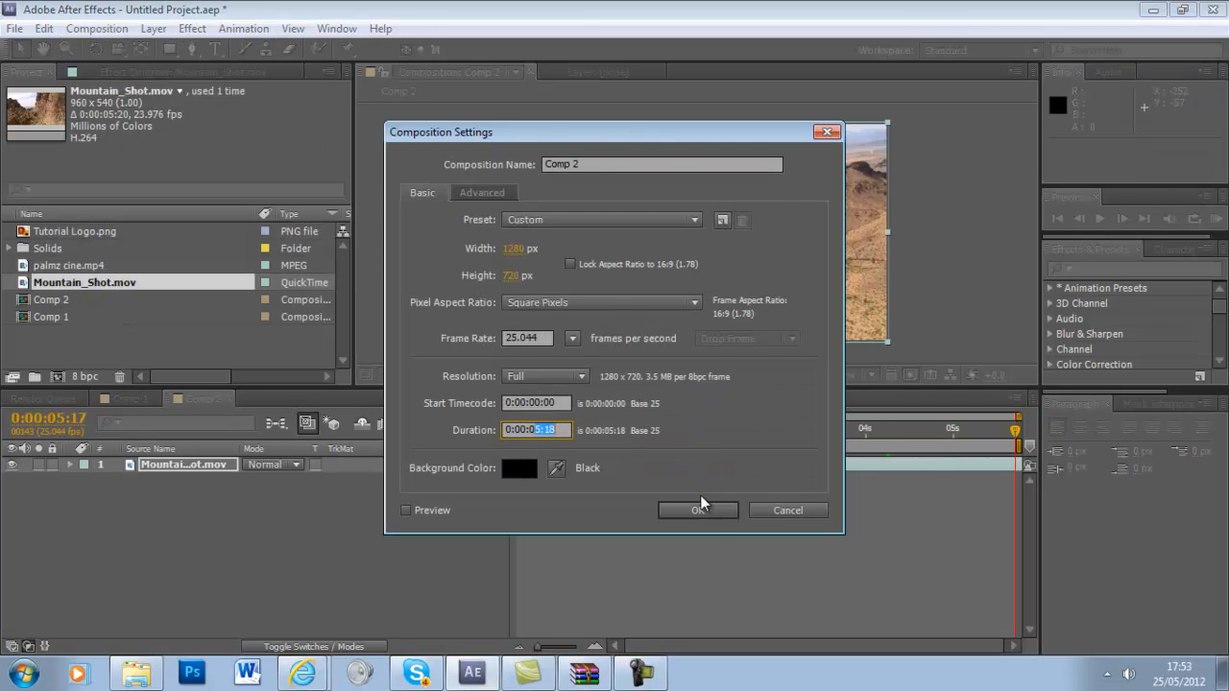
{"action": "left_click", "coordinate": [718, 510]}
{"action": "left_click_drag", "start_coordinate": [727, 441], "coordinate": [485, 428]}
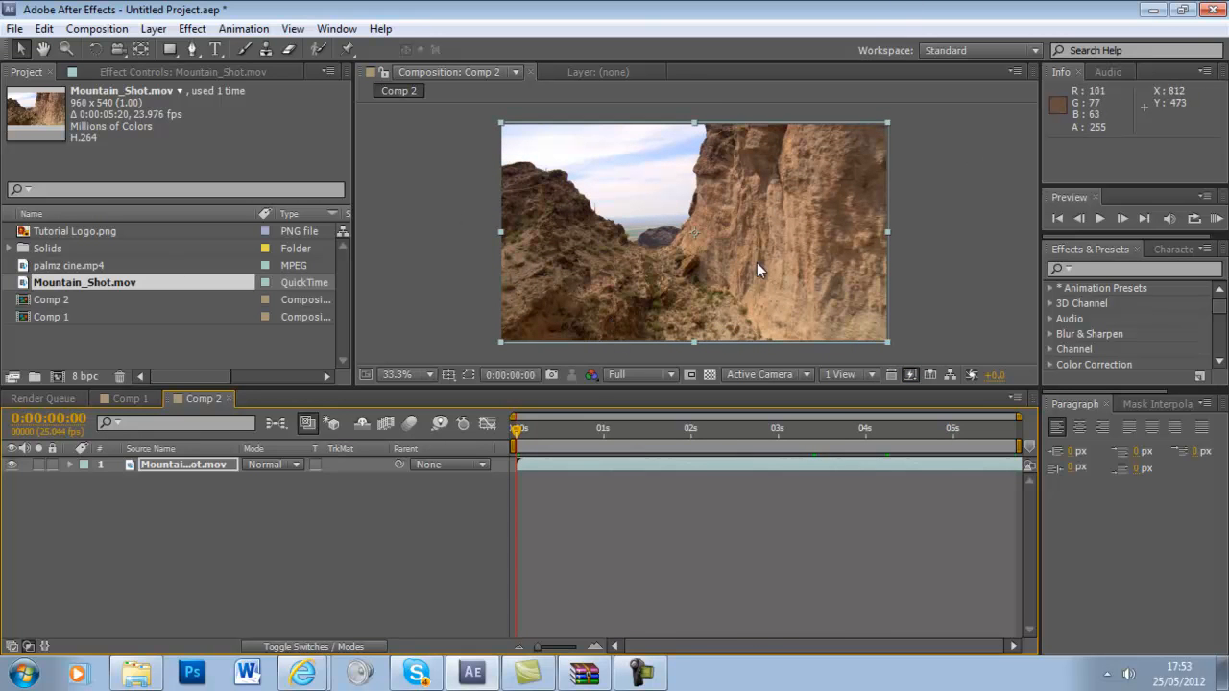
Step: Apply The Foundry's CameraTracker effect to the Mountain_Shot.mov layer and track its features over the source clip range
{"action": "left_click", "coordinate": [179, 31]}
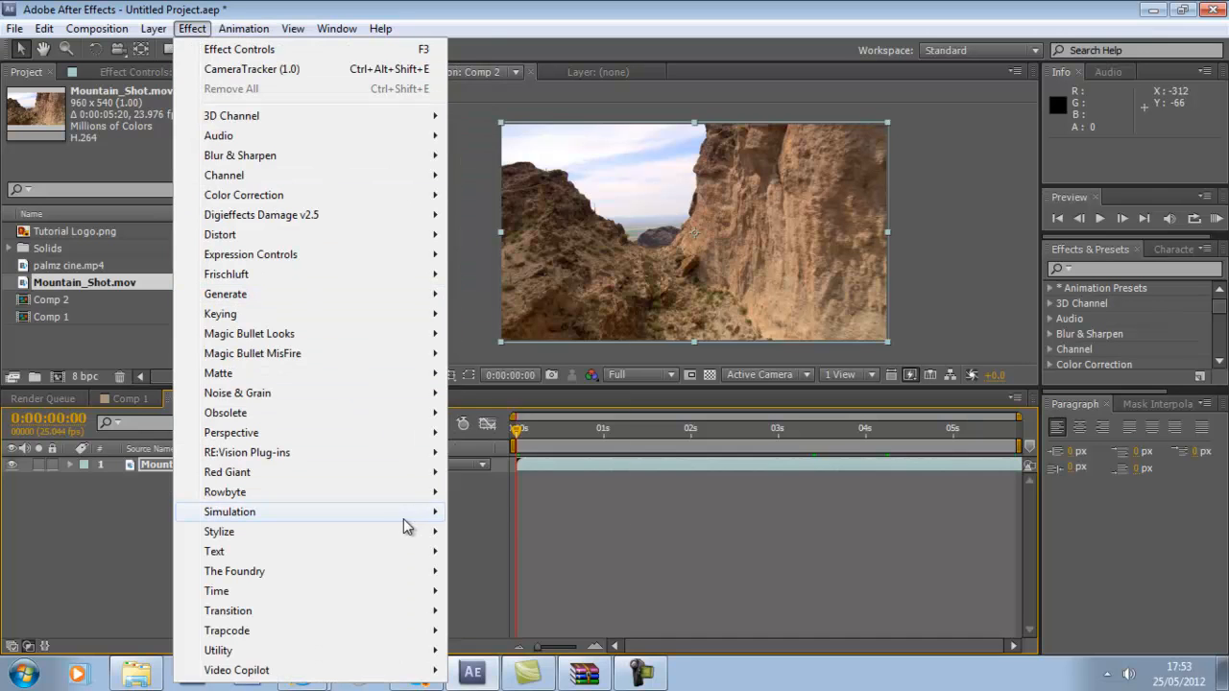
{"action": "mouse_move", "coordinate": [415, 573]}
{"action": "left_click", "coordinate": [473, 571]}
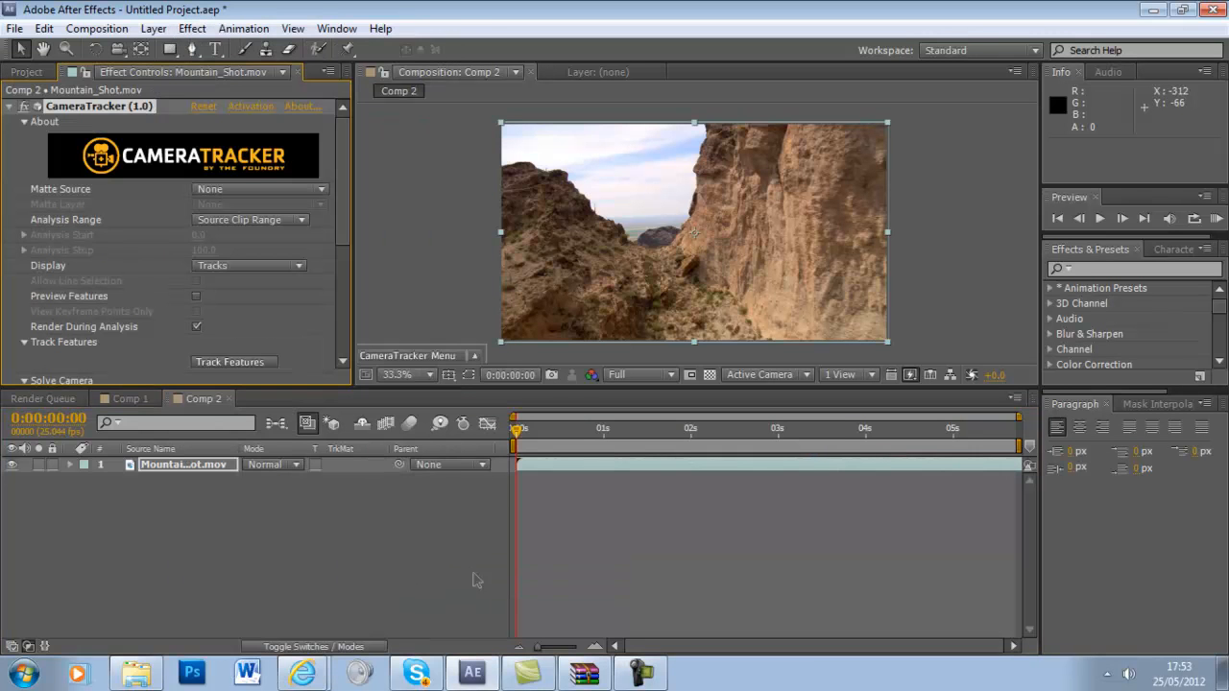
{"action": "left_click_drag", "start_coordinate": [341, 234], "coordinate": [351, 286]}
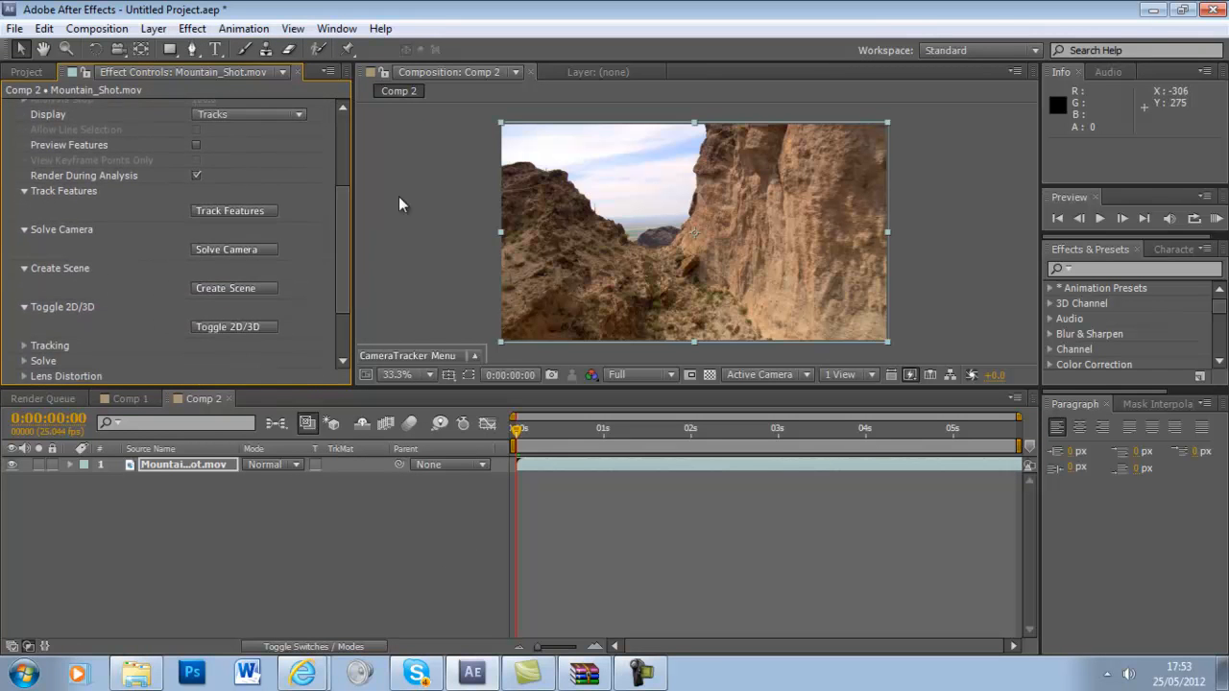
{"action": "left_click", "coordinate": [237, 211]}
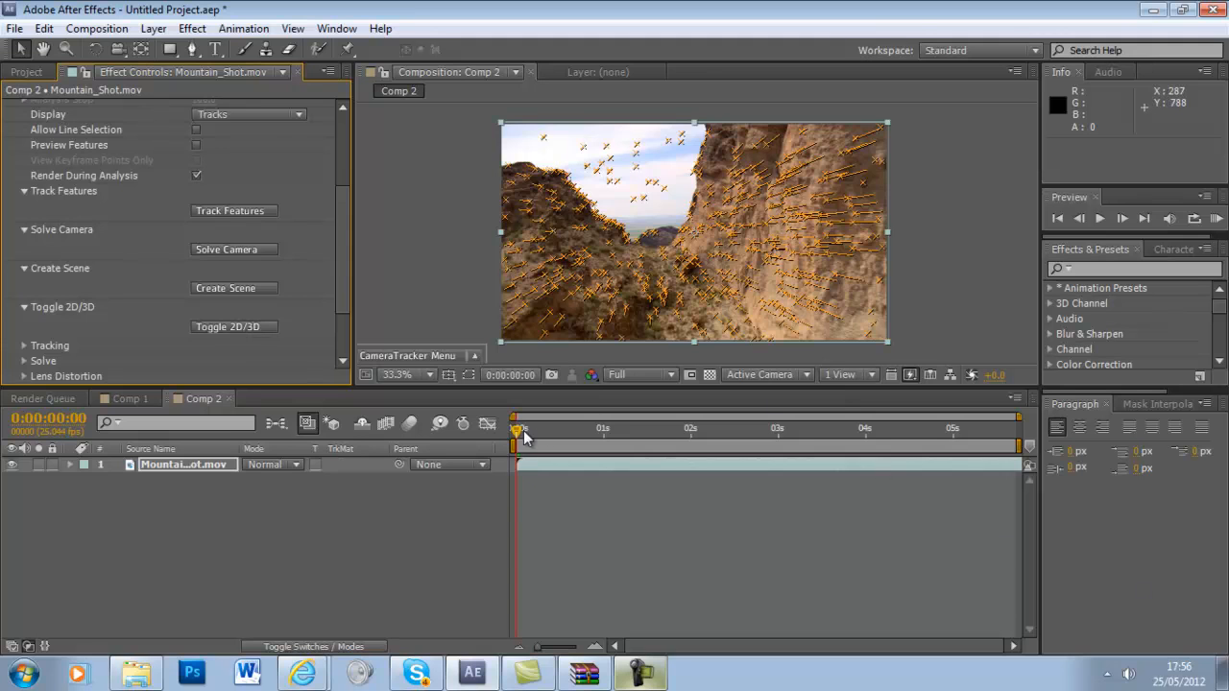
Step: Solve the camera from the tracked features and create the CameraTracker scene
{"action": "left_click_drag", "start_coordinate": [519, 430], "coordinate": [512, 454]}
{"action": "left_click", "coordinate": [253, 251]}
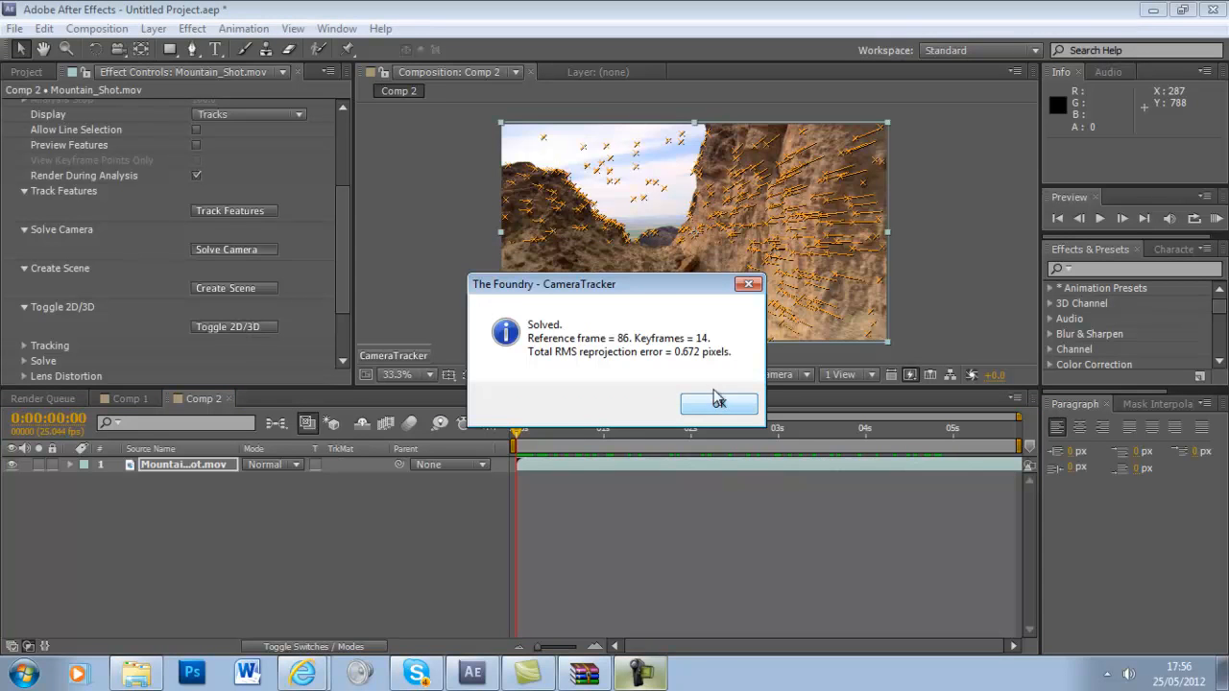
{"action": "left_click", "coordinate": [732, 411]}
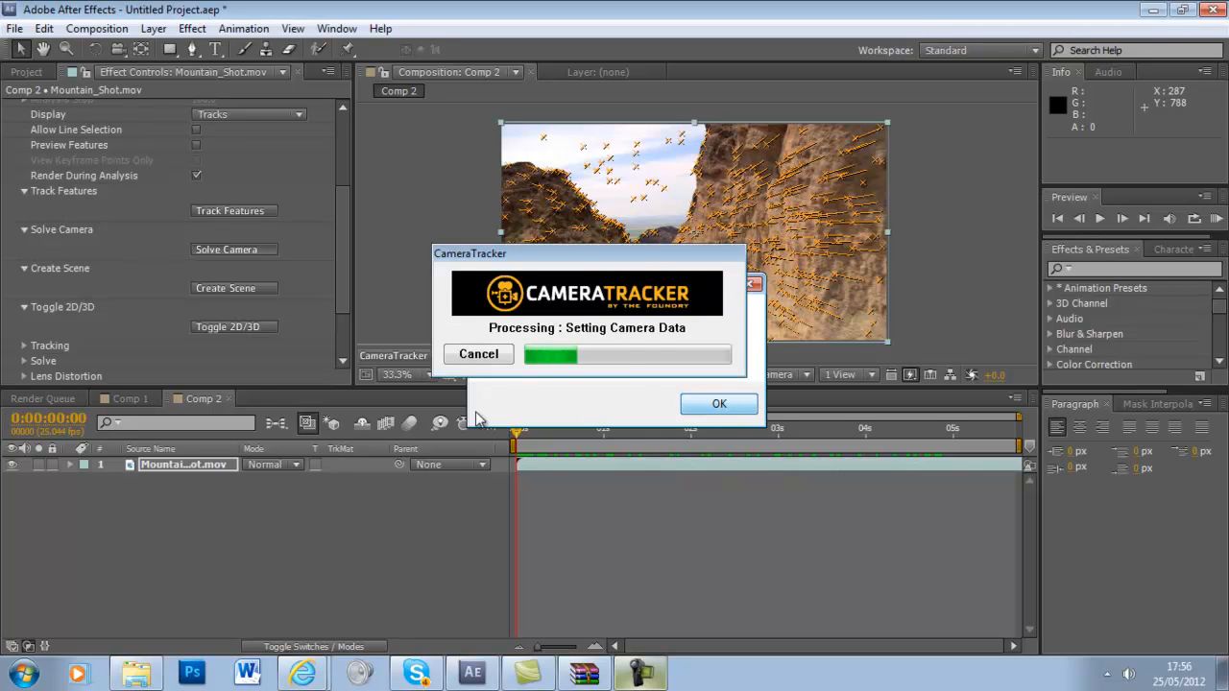
{"action": "left_click", "coordinate": [250, 289]}
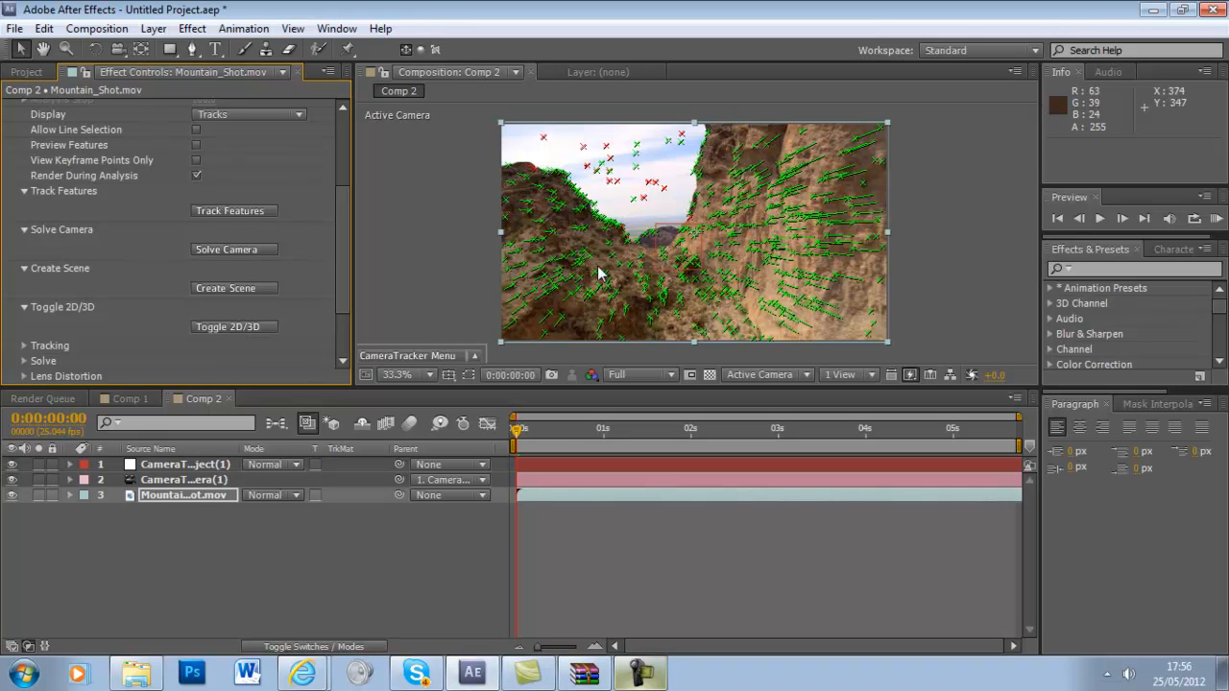
Step: At 0:00:02:10, set the ground plane origin to a track point on the rock edge just left of the valley centre
{"action": "left_click_drag", "start_coordinate": [524, 437], "coordinate": [534, 481]}
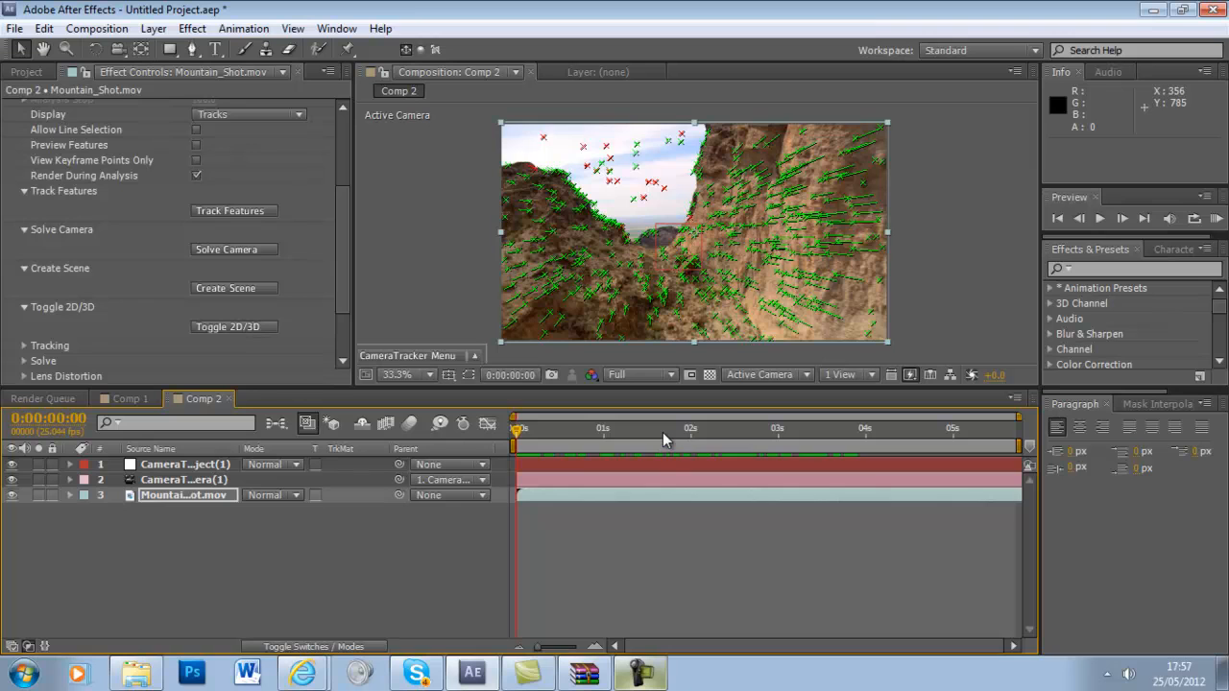
{"action": "left_click_drag", "start_coordinate": [519, 428], "coordinate": [482, 443]}
{"action": "left_click_drag", "start_coordinate": [519, 440], "coordinate": [732, 439]}
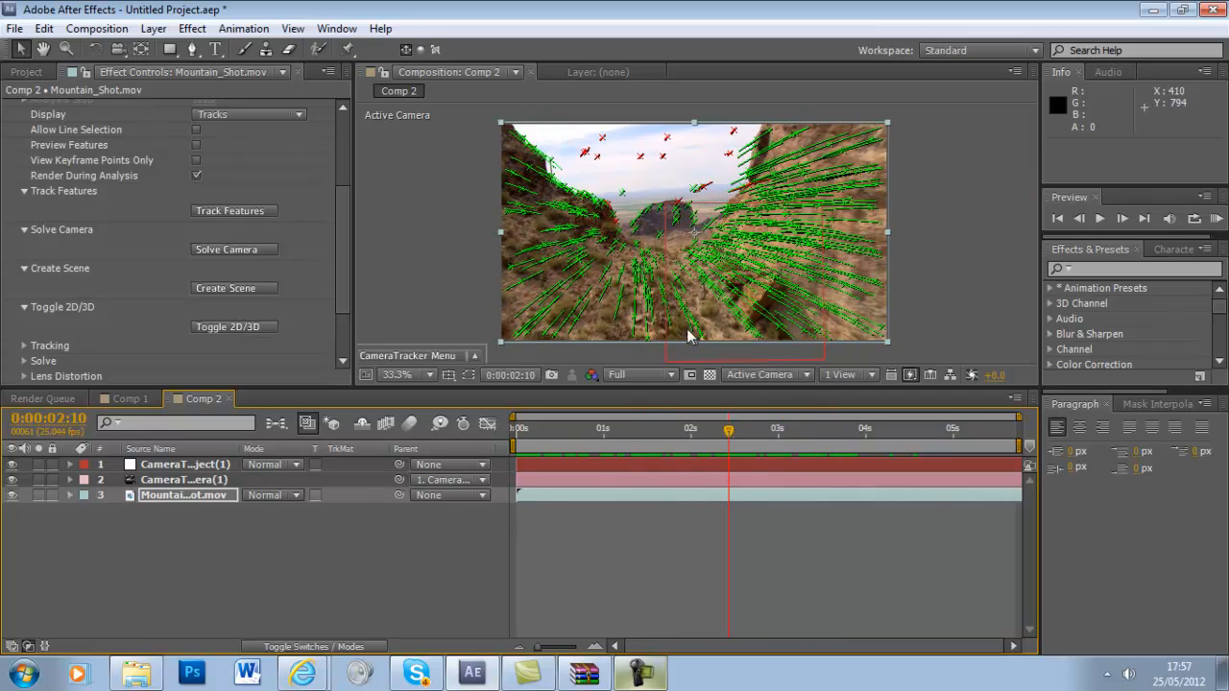
{"action": "left_click", "coordinate": [617, 238]}
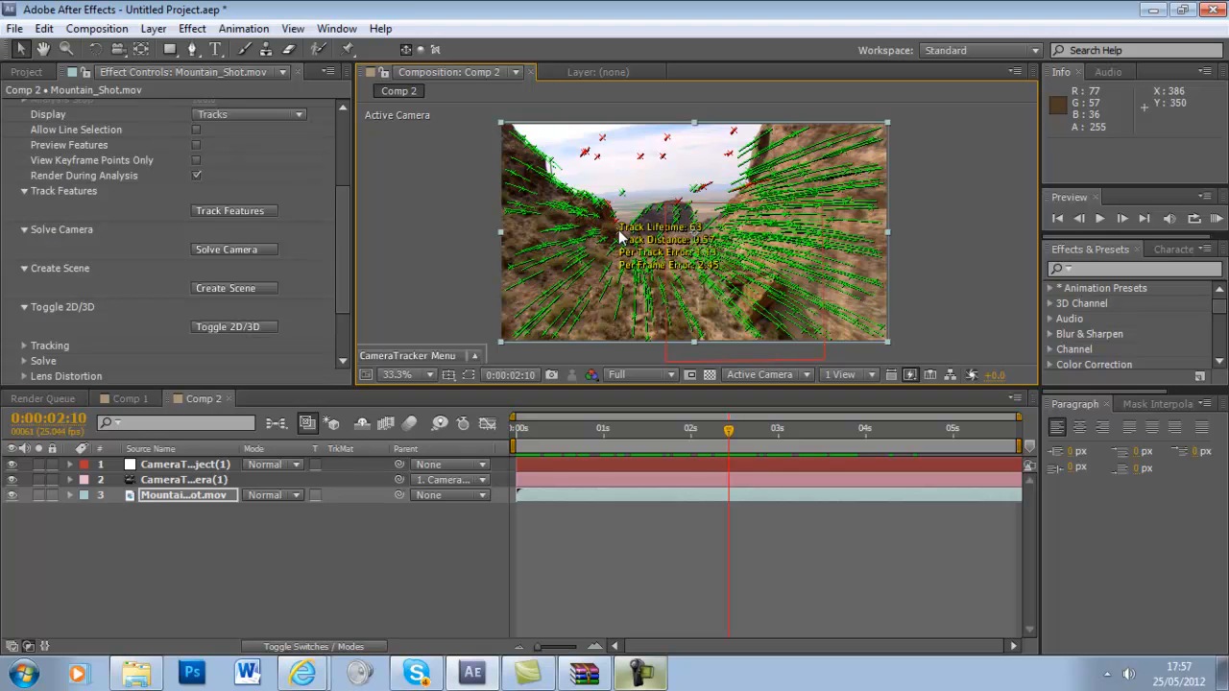
{"action": "mouse_move", "coordinate": [665, 276]}
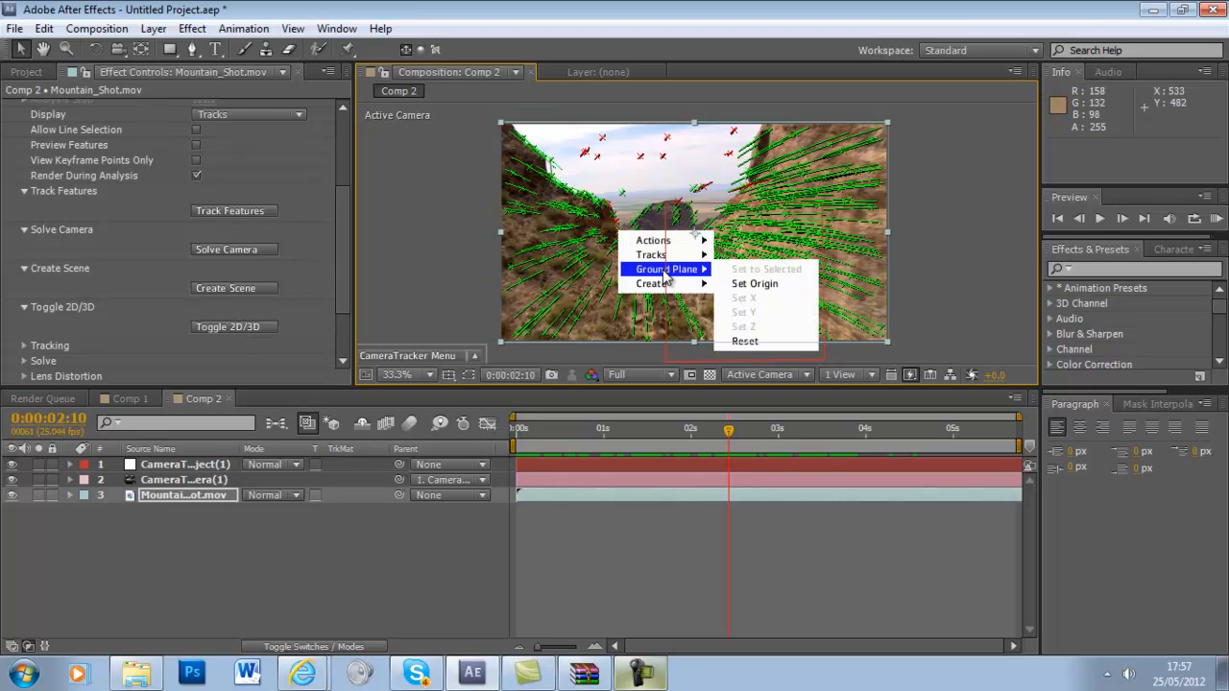
{"action": "left_click", "coordinate": [768, 293]}
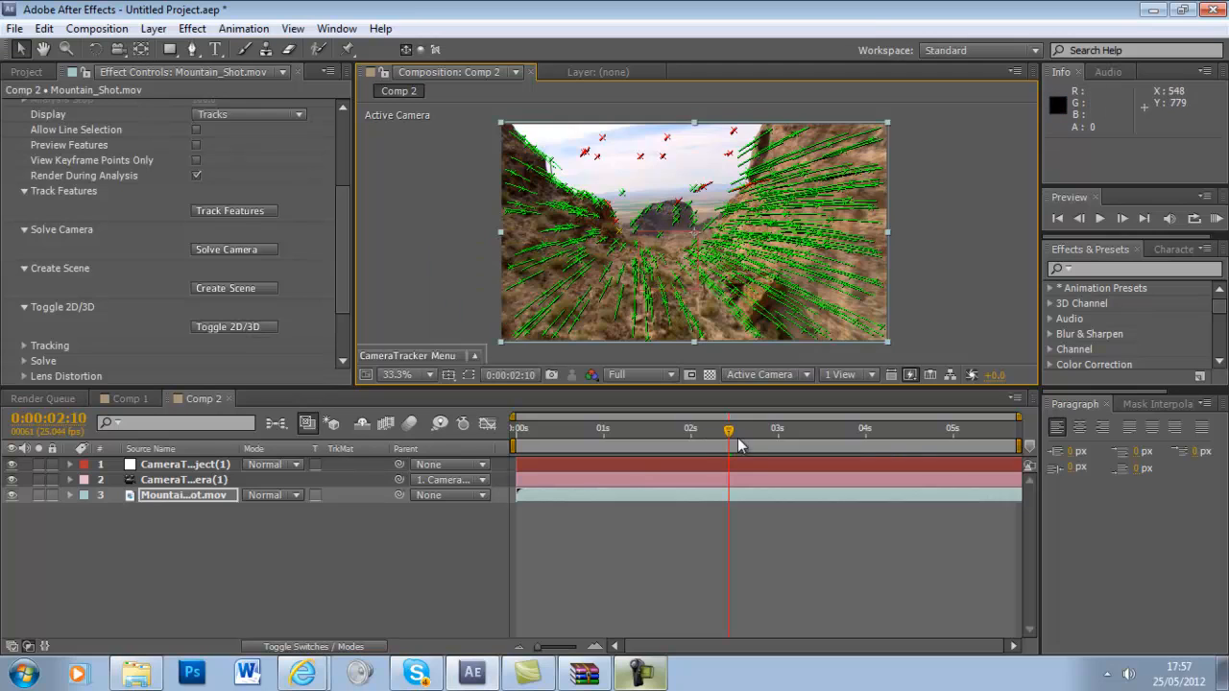
Step: At 0:00:03:05, set the ground plane origin to a green track point on the lower left rocky slope
{"action": "left_click_drag", "start_coordinate": [732, 439], "coordinate": [800, 447]}
{"action": "mouse_move", "coordinate": [597, 272]}
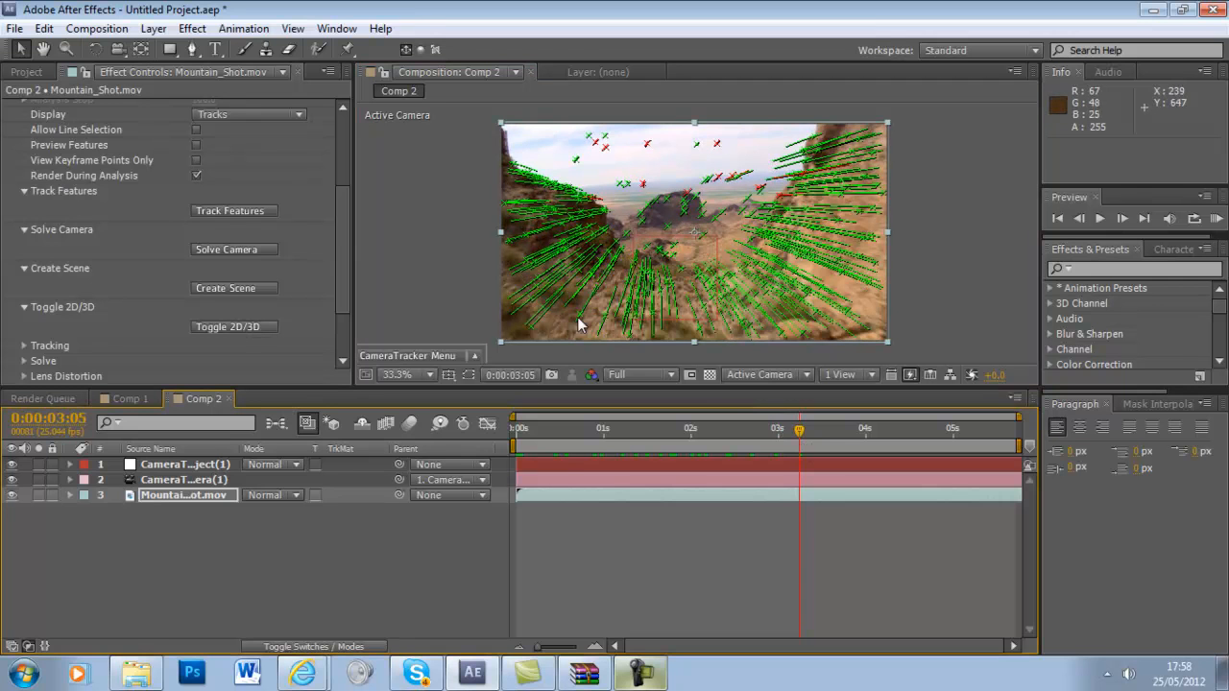
{"action": "left_click", "coordinate": [601, 267]}
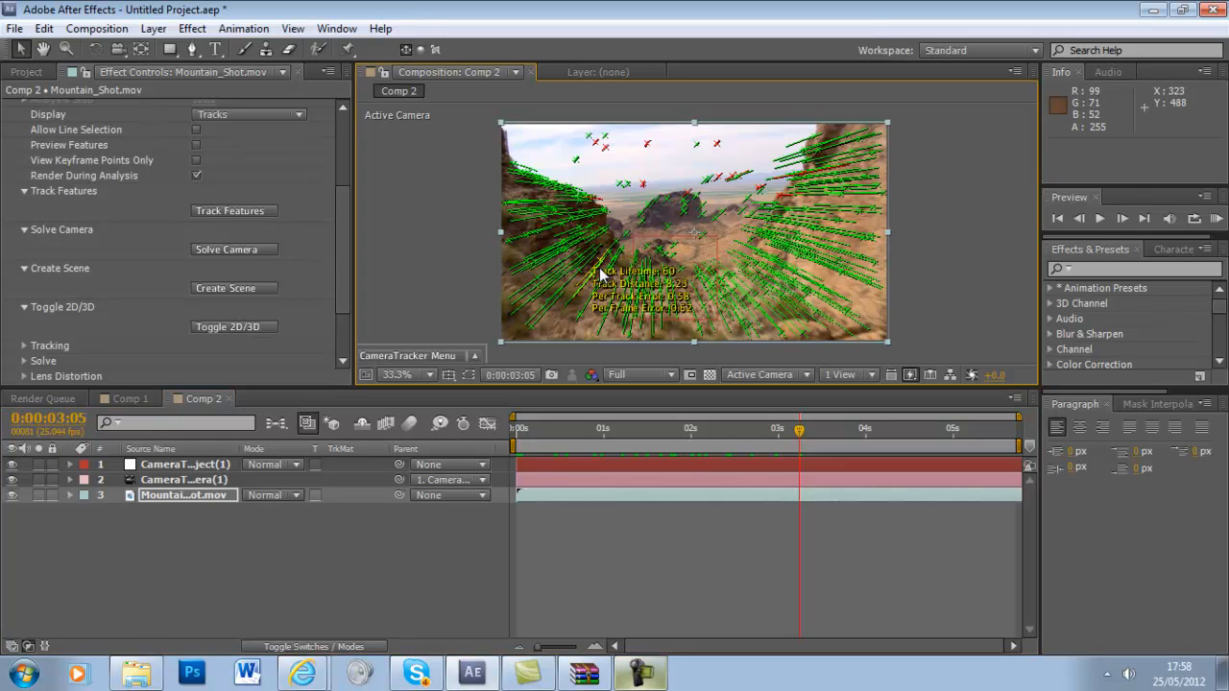
{"action": "right_click", "coordinate": [603, 267]}
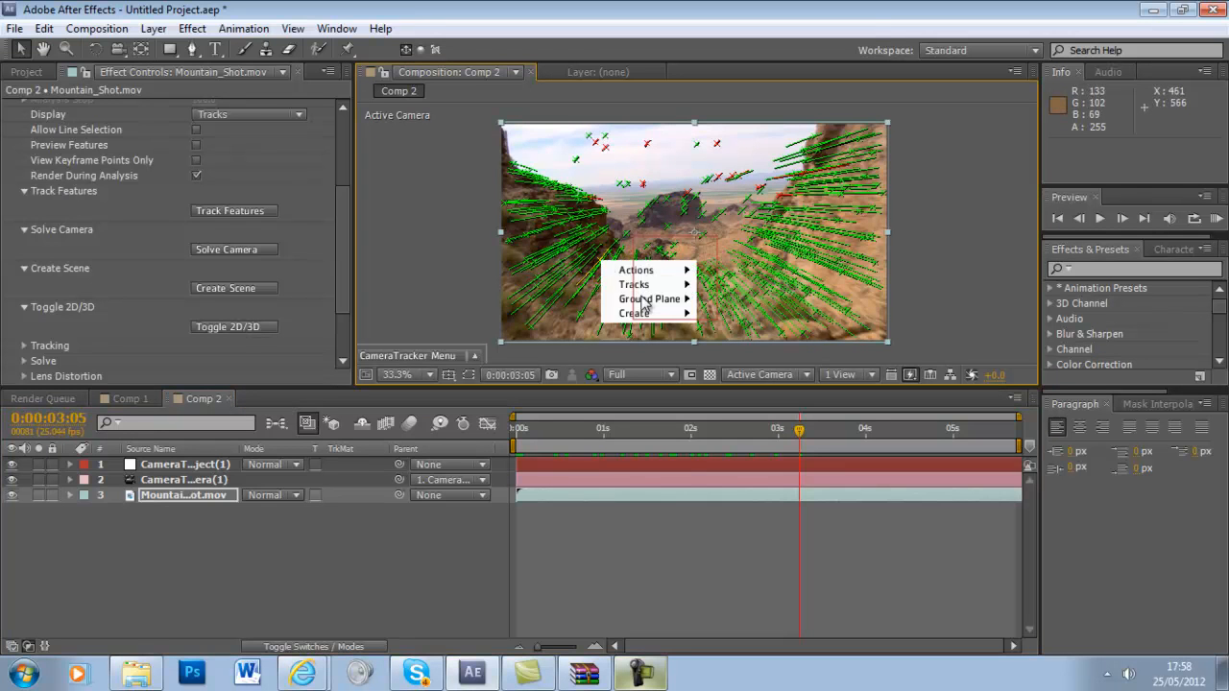
{"action": "mouse_move", "coordinate": [657, 303]}
{"action": "left_click", "coordinate": [737, 314]}
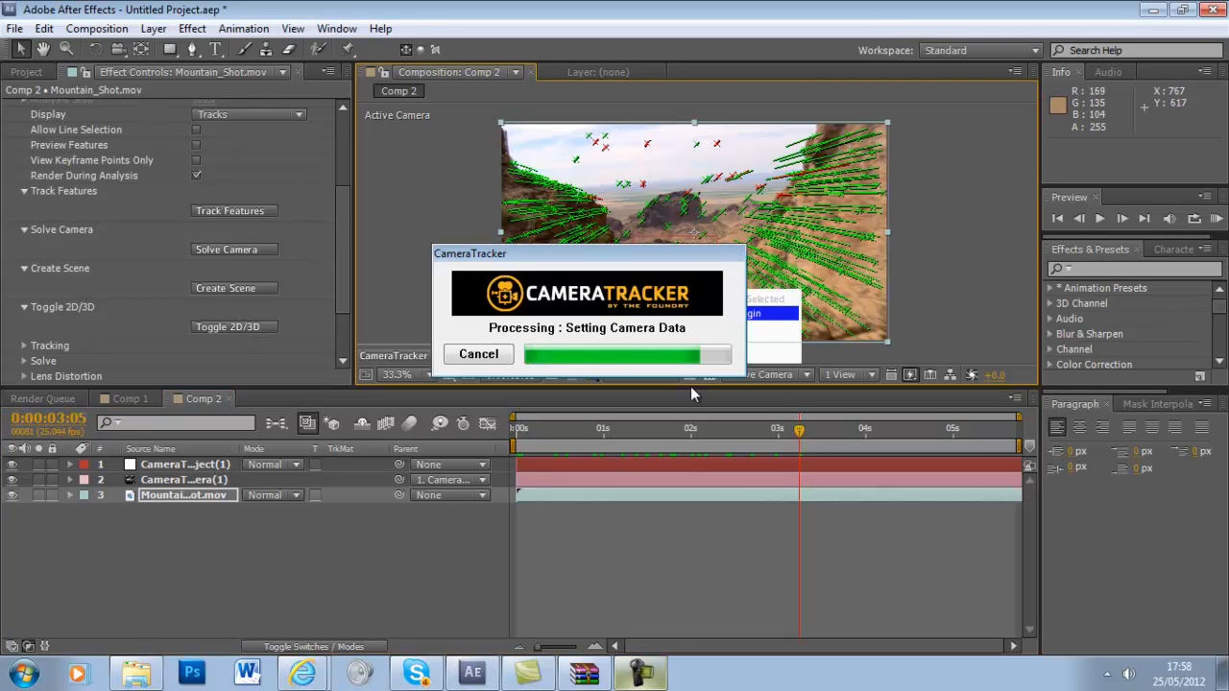
Step: Return to the start of the timeline and add Tutorial Logo.png as the top layer of Comp 2
{"action": "left_click_drag", "start_coordinate": [793, 434], "coordinate": [639, 475]}
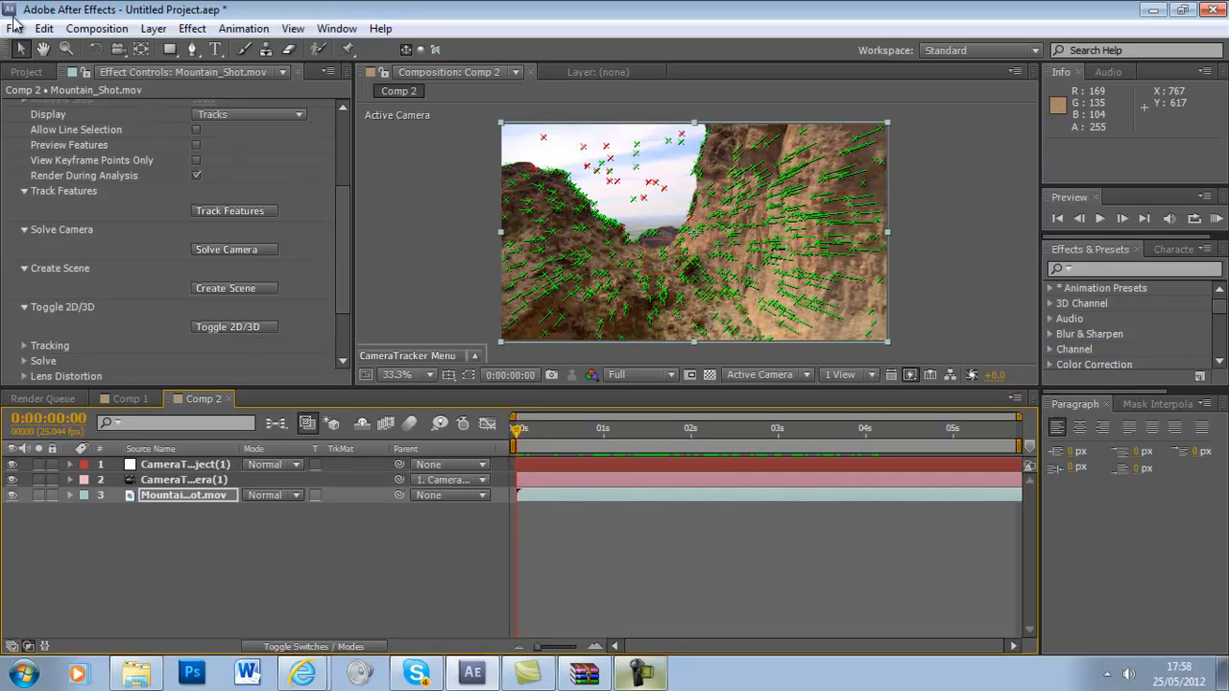
{"action": "left_click", "coordinate": [17, 76]}
{"action": "left_click", "coordinate": [143, 233]}
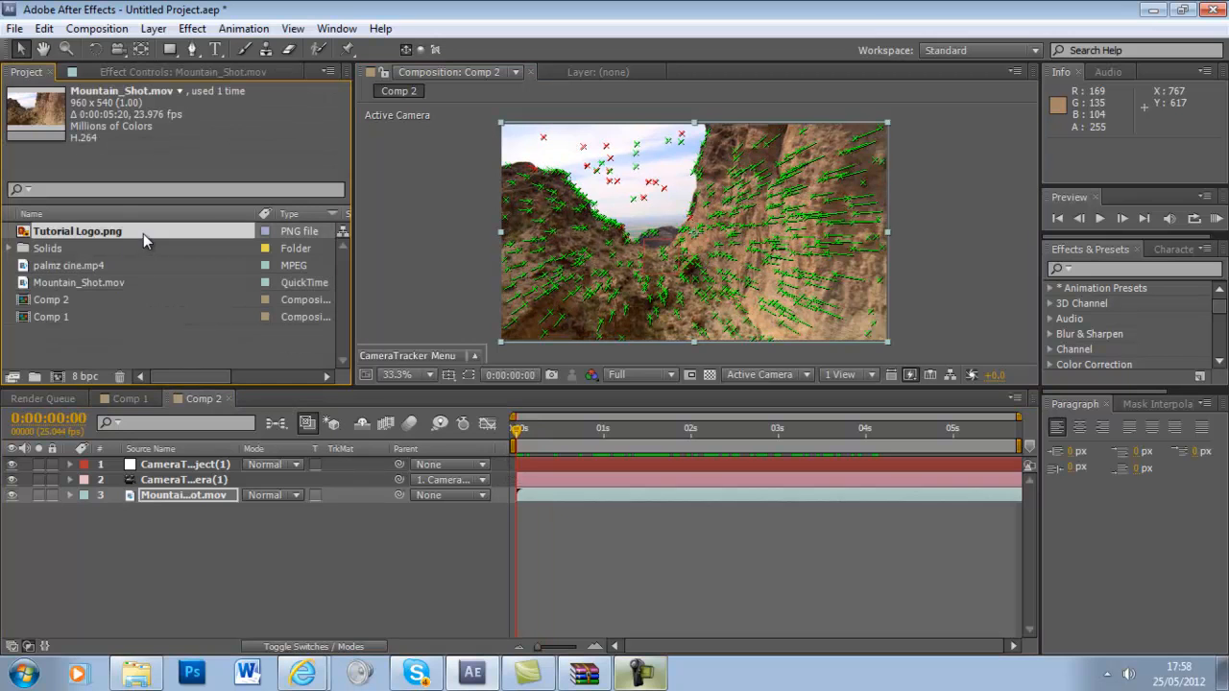
{"action": "left_click_drag", "start_coordinate": [143, 233], "coordinate": [197, 461]}
{"action": "left_click", "coordinate": [227, 560]}
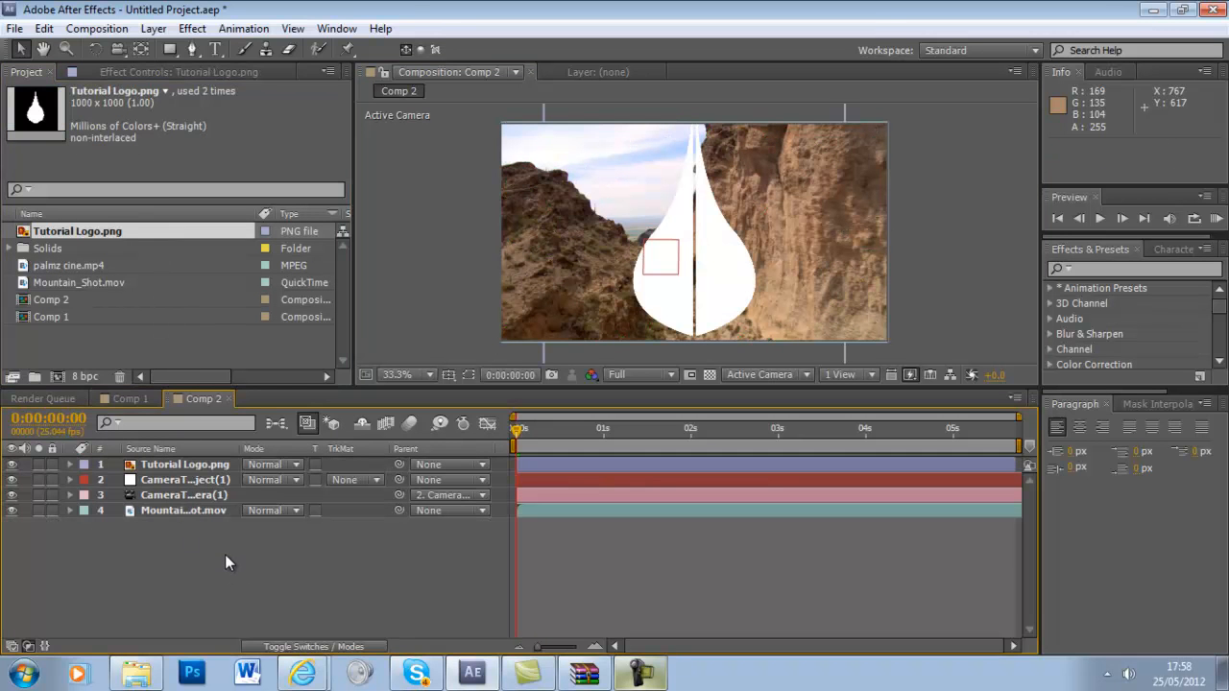
{"action": "mouse_move", "coordinate": [221, 552]}
{"action": "left_mouse_down"}
{"action": "mouse_move", "coordinate": [214, 469]}
{"action": "mouse_move", "coordinate": [214, 558]}
{"action": "left_mouse_up"}
Step: Check the flat logo against the moving footage and turn the Tutorial Logo.png layer into a 3D layer
{"action": "left_click", "coordinate": [196, 467]}
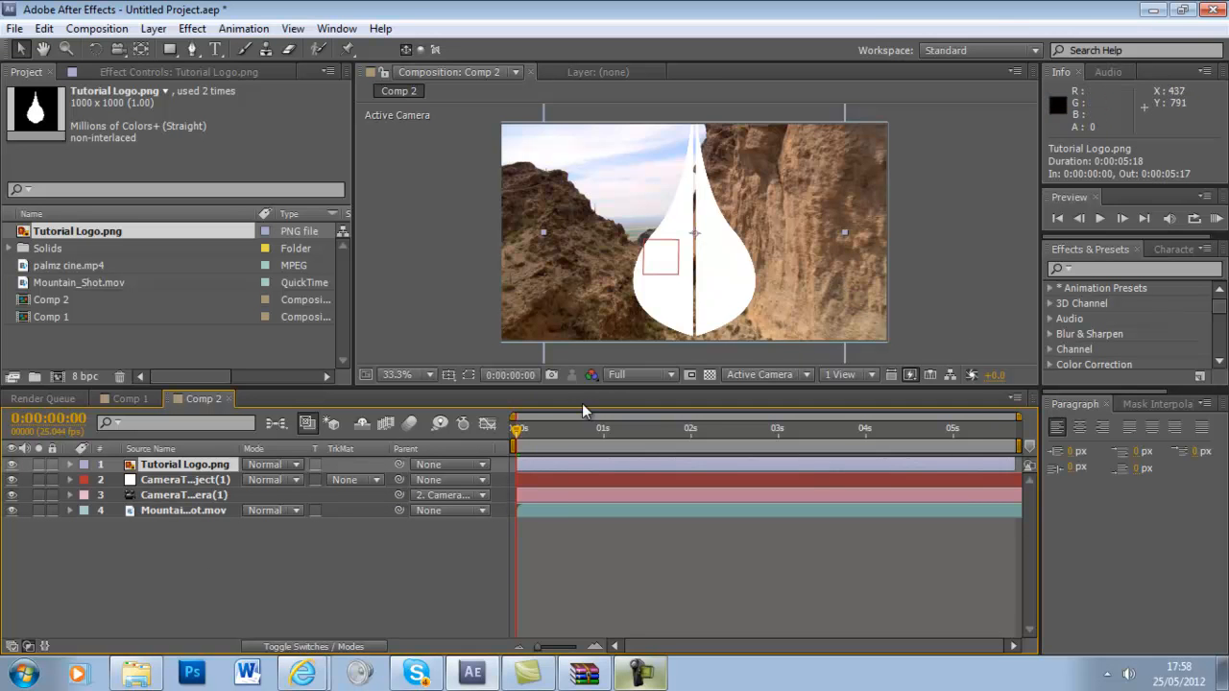
{"action": "left_click_drag", "start_coordinate": [519, 439], "coordinate": [588, 432]}
{"action": "left_click_drag", "start_coordinate": [679, 413], "coordinate": [491, 428]}
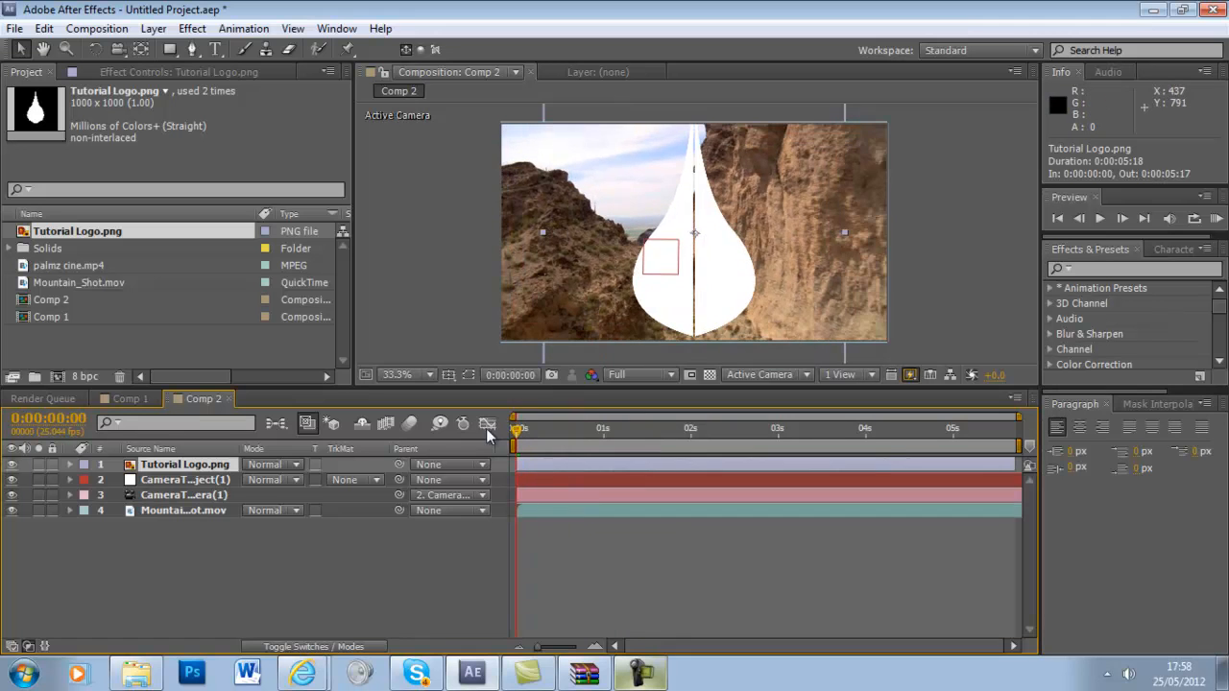
{"action": "right_click", "coordinate": [204, 469]}
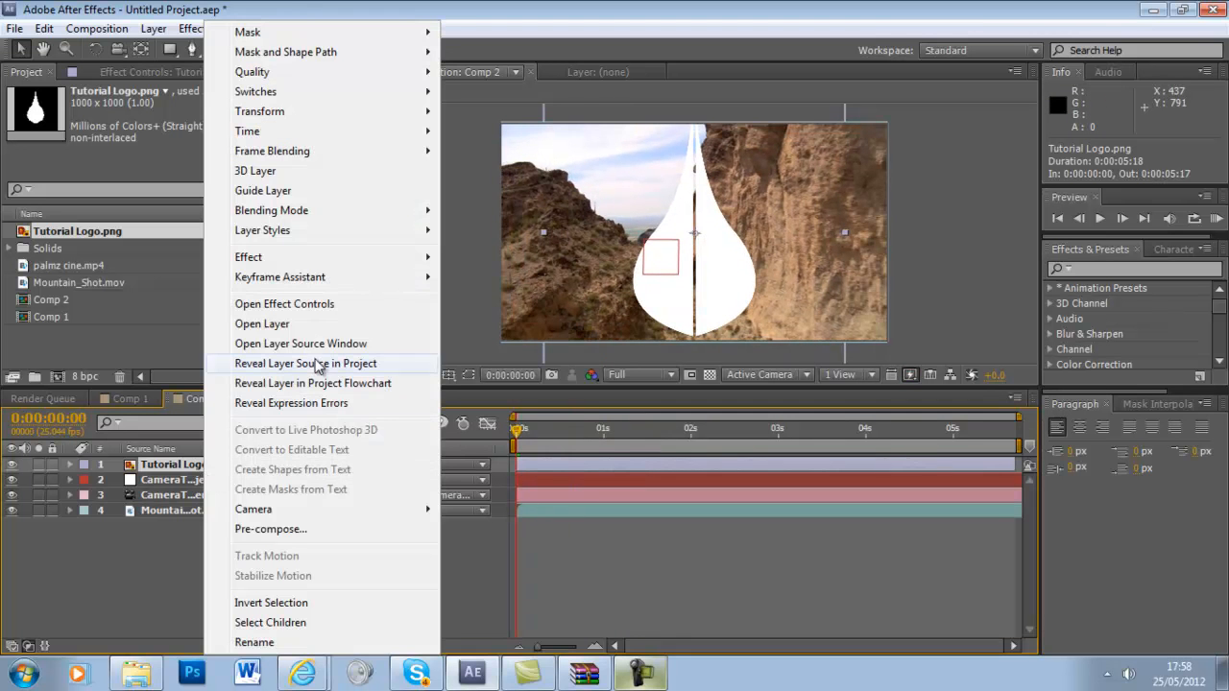
{"action": "right_click", "coordinate": [191, 468]}
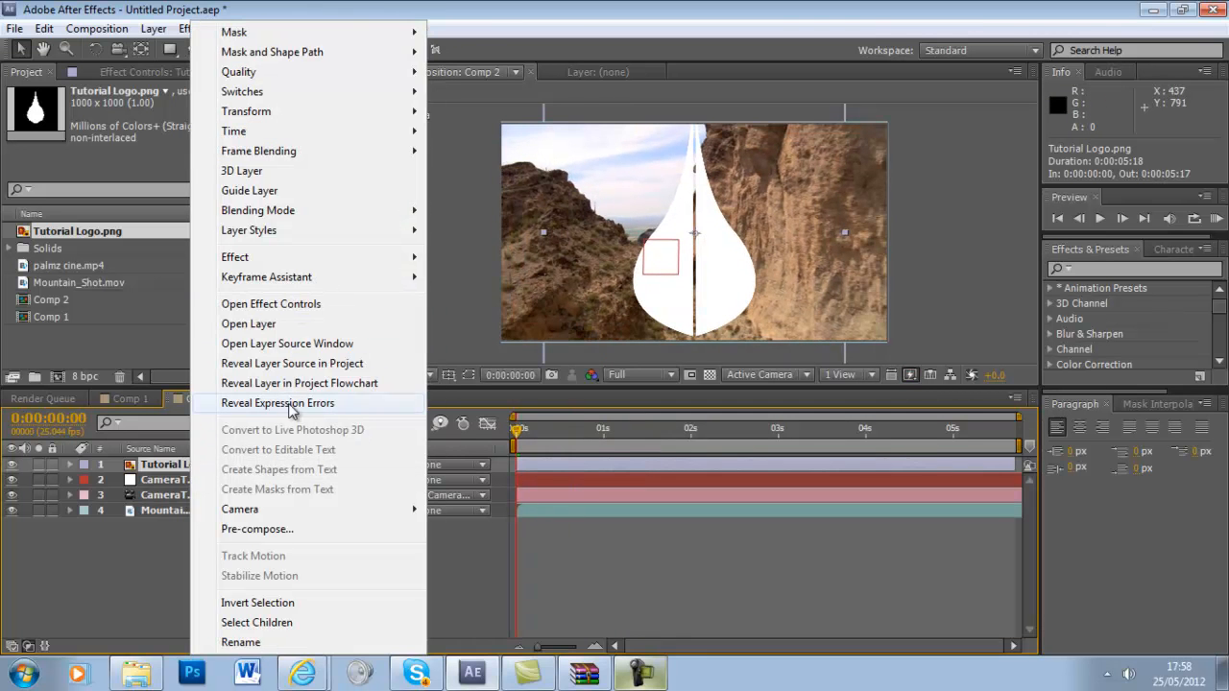
{"action": "left_click", "coordinate": [322, 172]}
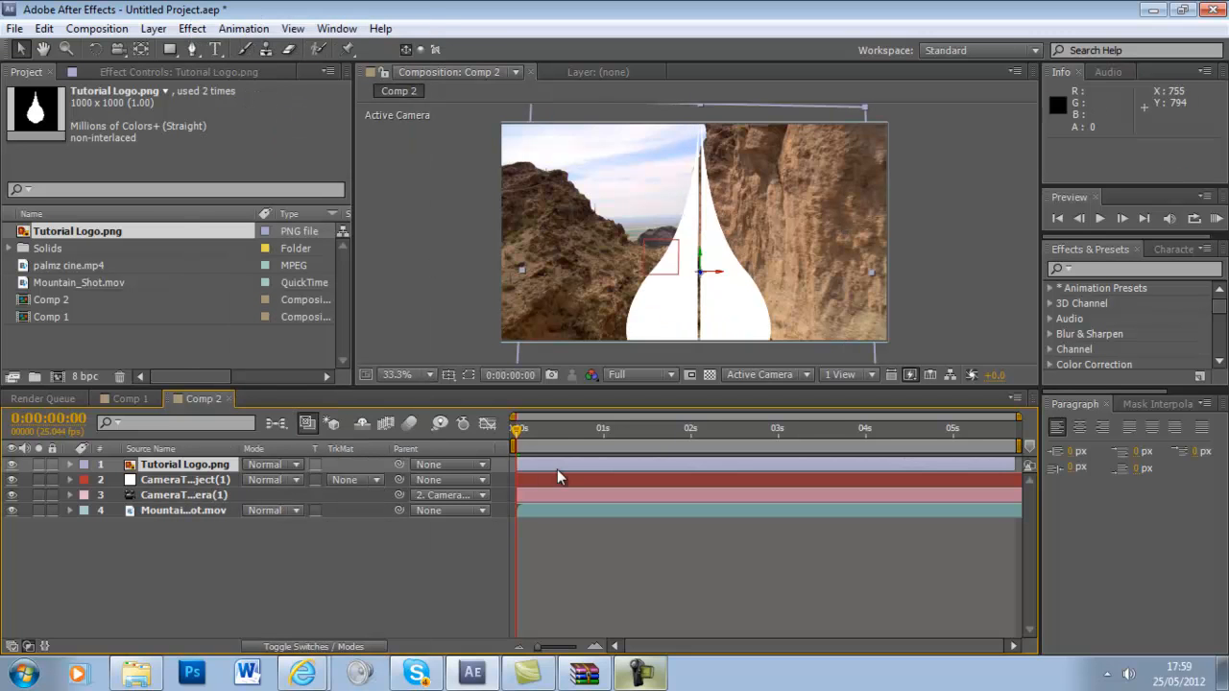
Step: Scrub through the shot to check how the logo tracks, return to the start, and scale the logo layer to 31%
{"action": "left_click_drag", "start_coordinate": [516, 437], "coordinate": [958, 422]}
{"action": "left_click_drag", "start_coordinate": [694, 445], "coordinate": [506, 461]}
{"action": "key", "text": "s"}
{"action": "left_click_drag", "start_coordinate": [272, 479], "coordinate": [222, 494]}
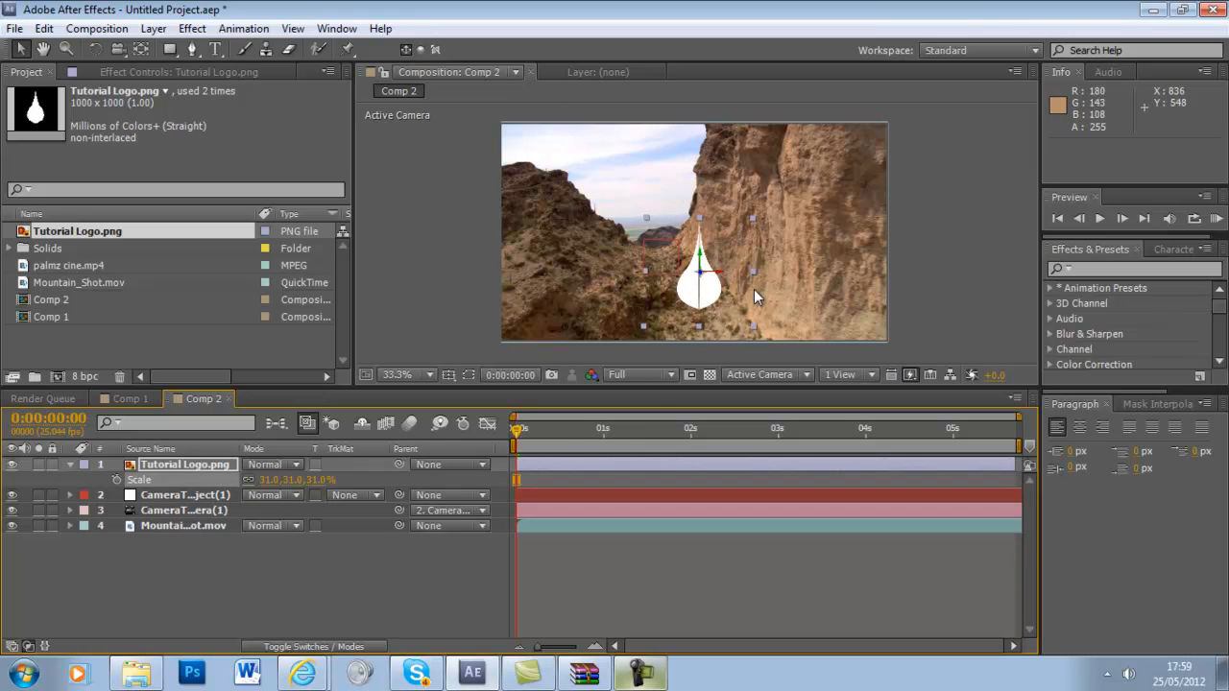
Step: Nudge the logo up and left into the valley gap, to about position 506.7, 226.5, -8.3, and check it over time
{"action": "key", "text": "Up"}
{"action": "key", "text": "Up"}
{"action": "key", "text": "Up"}
{"action": "key", "text": "Up"}
{"action": "key", "text": "Up"}
{"action": "key", "text": "Up"}
{"action": "key", "text": "Up"}
{"action": "key", "text": "Up"}
{"action": "key", "text": "Up"}
{"action": "key", "text": "Up"}
{"action": "key", "text": "Up"}
{"action": "key", "text": "Up"}
{"action": "key", "text": "Up"}
{"action": "key", "text": "Up"}
{"action": "key", "text": "Up"}
{"action": "key", "text": "Up"}
{"action": "key", "text": "Up"}
{"action": "key", "text": "Up"}
{"action": "key", "text": "Up"}
{"action": "key", "text": "Up"}
{"action": "key", "text": "Up"}
{"action": "key", "text": "Up"}
{"action": "key", "text": "Up"}
{"action": "key", "text": "Up"}
{"action": "key", "text": "Up"}
{"action": "key", "text": "Up"}
{"action": "key", "text": "Up"}
{"action": "key", "text": "Up"}
{"action": "key", "text": "Up"}
{"action": "key", "text": "Up"}
{"action": "key", "text": "Up"}
{"action": "key", "text": "Up"}
{"action": "key", "text": "Up"}
{"action": "key", "text": "Up"}
{"action": "key", "text": "Up"}
{"action": "key", "text": "Up"}
{"action": "key", "text": "Up"}
{"action": "key", "text": "Up"}
{"action": "key", "text": "Up"}
{"action": "key", "text": "Up"}
{"action": "key", "text": "Left"}
{"action": "key", "text": "Left"}
{"action": "key", "text": "Left"}
{"action": "key", "text": "Left"}
{"action": "key", "text": "Left"}
{"action": "key", "text": "Left"}
{"action": "key", "text": "Left"}
{"action": "key", "text": "Left"}
{"action": "key", "text": "Left"}
{"action": "key", "text": "Left"}
{"action": "key", "text": "Left"}
{"action": "key", "text": "Left"}
{"action": "key", "text": "Left"}
{"action": "key", "text": "Left"}
{"action": "key", "text": "Left"}
{"action": "key", "text": "Left"}
{"action": "key", "text": "Left"}
{"action": "key", "text": "Left"}
{"action": "key", "text": "Left"}
{"action": "key", "text": "Left"}
{"action": "key", "text": "Left"}
{"action": "key", "text": "Left"}
{"action": "key", "text": "Left"}
{"action": "key", "text": "Left"}
{"action": "key", "text": "Left"}
{"action": "key", "text": "Left"}
{"action": "key", "text": "Left"}
{"action": "key", "text": "Left"}
{"action": "key", "text": "Left"}
{"action": "key", "text": "Left"}
{"action": "key", "text": "Left"}
{"action": "key", "text": "Left"}
{"action": "key", "text": "Left"}
{"action": "key", "text": "Left"}
{"action": "key", "text": "Left"}
{"action": "key", "text": "Left"}
{"action": "key", "text": "Left"}
{"action": "key", "text": "Left"}
{"action": "key", "text": "Left"}
{"action": "key", "text": "Left"}
{"action": "key", "text": "Left"}
{"action": "key", "text": "Left"}
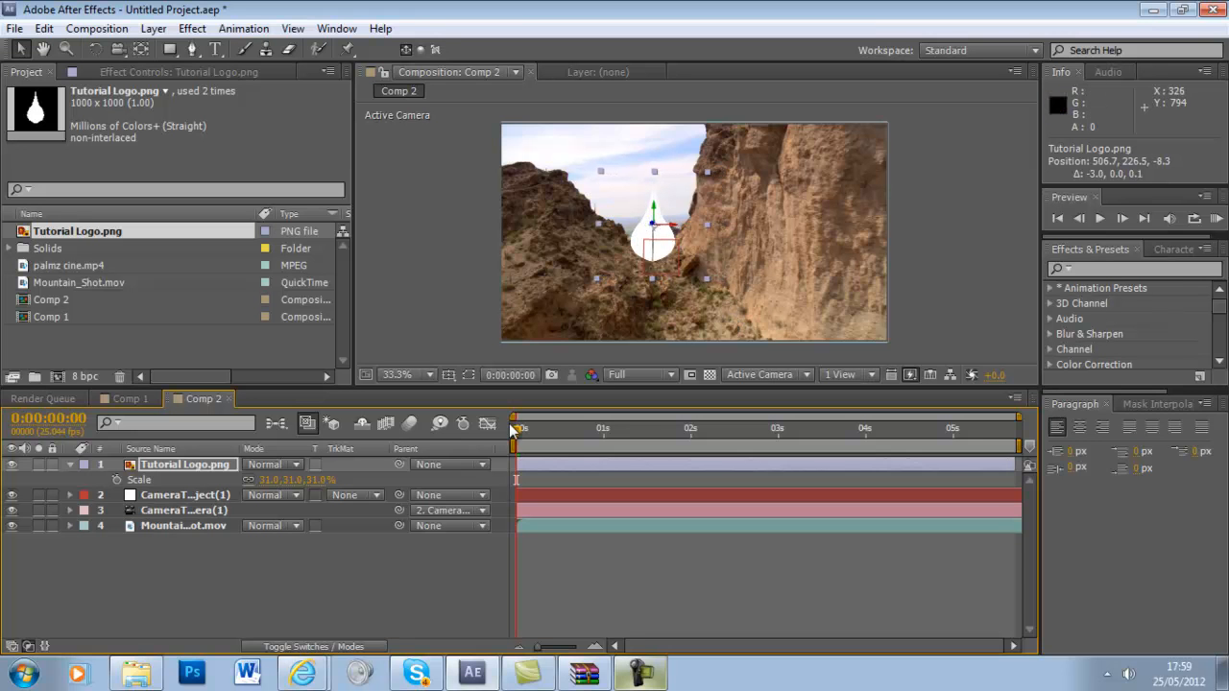
{"action": "left_click_drag", "start_coordinate": [521, 441], "coordinate": [470, 438]}
Step: Nudge the logo slightly right and up to about 527.4, 196.5, -11.4, and set its scale to 37%
{"action": "key", "text": "Right"}
{"action": "key", "text": "Right"}
{"action": "key", "text": "Right"}
{"action": "key", "text": "Right"}
{"action": "key", "text": "Right"}
{"action": "key", "text": "Right"}
{"action": "key", "text": "Right"}
{"action": "key", "text": "Up"}
{"action": "key", "text": "Up"}
{"action": "key", "text": "Up"}
{"action": "key", "text": "Up"}
{"action": "key", "text": "Up"}
{"action": "key", "text": "Up"}
{"action": "key", "text": "Up"}
{"action": "key", "text": "Up"}
{"action": "key", "text": "Up"}
{"action": "key", "text": "Up"}
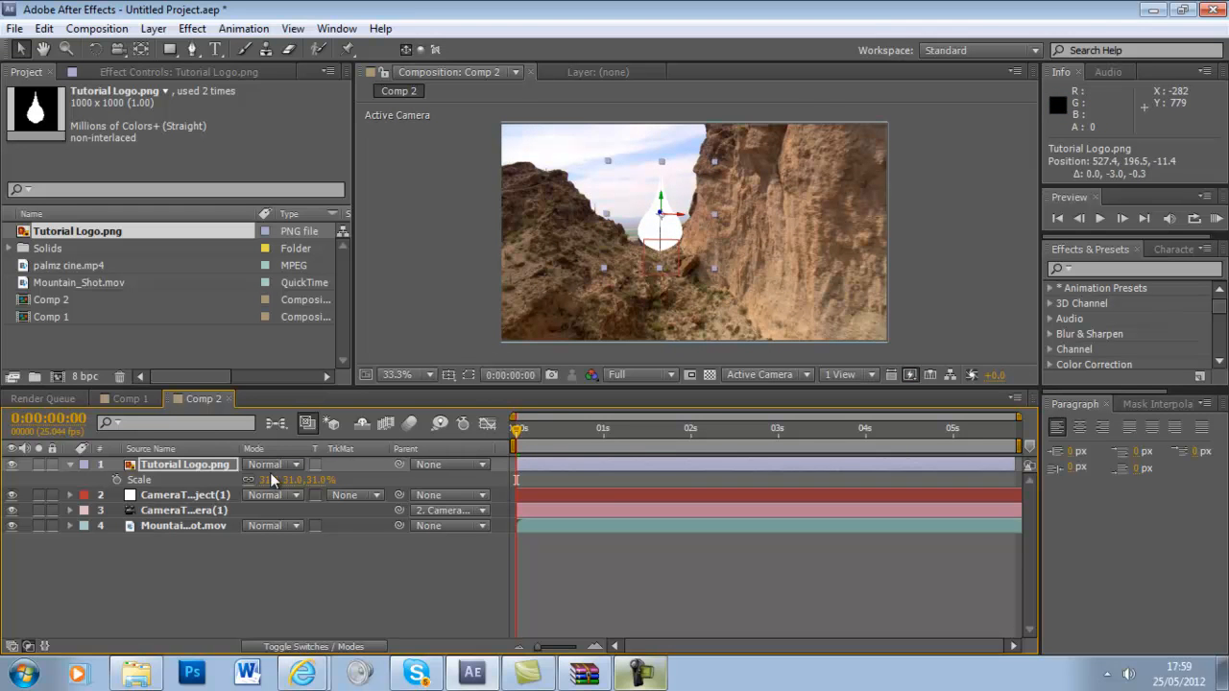
{"action": "left_click_drag", "start_coordinate": [269, 480], "coordinate": [274, 481]}
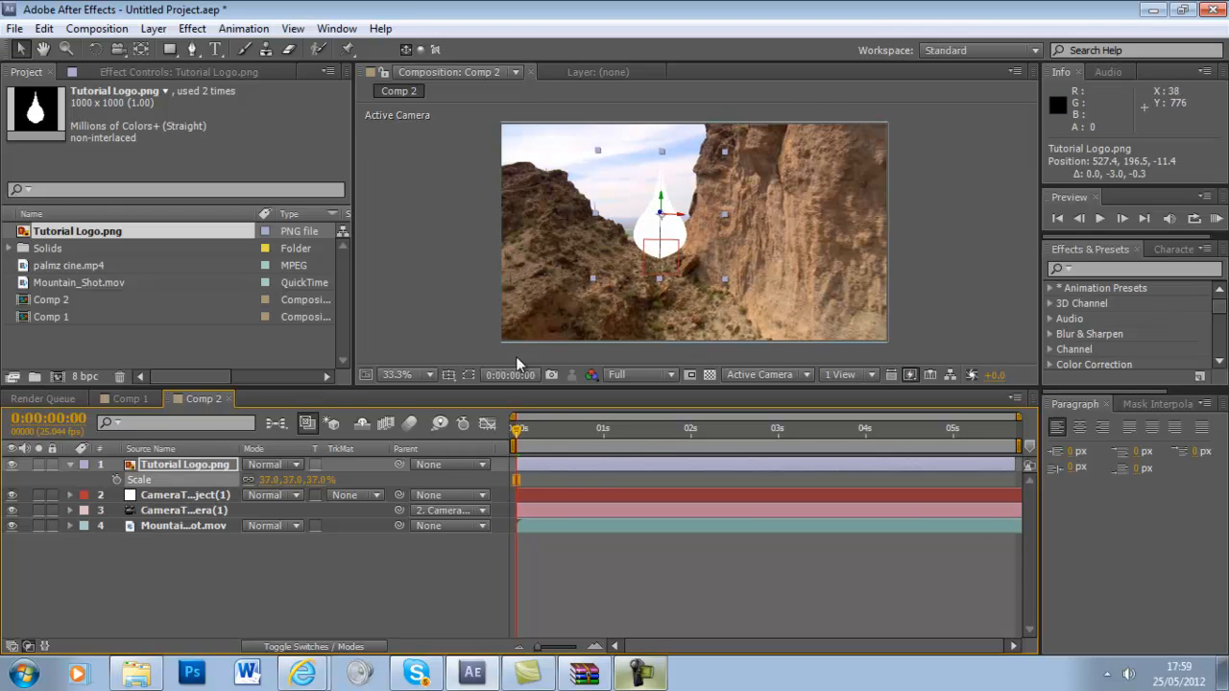
{"action": "left_click_drag", "start_coordinate": [518, 442], "coordinate": [488, 428]}
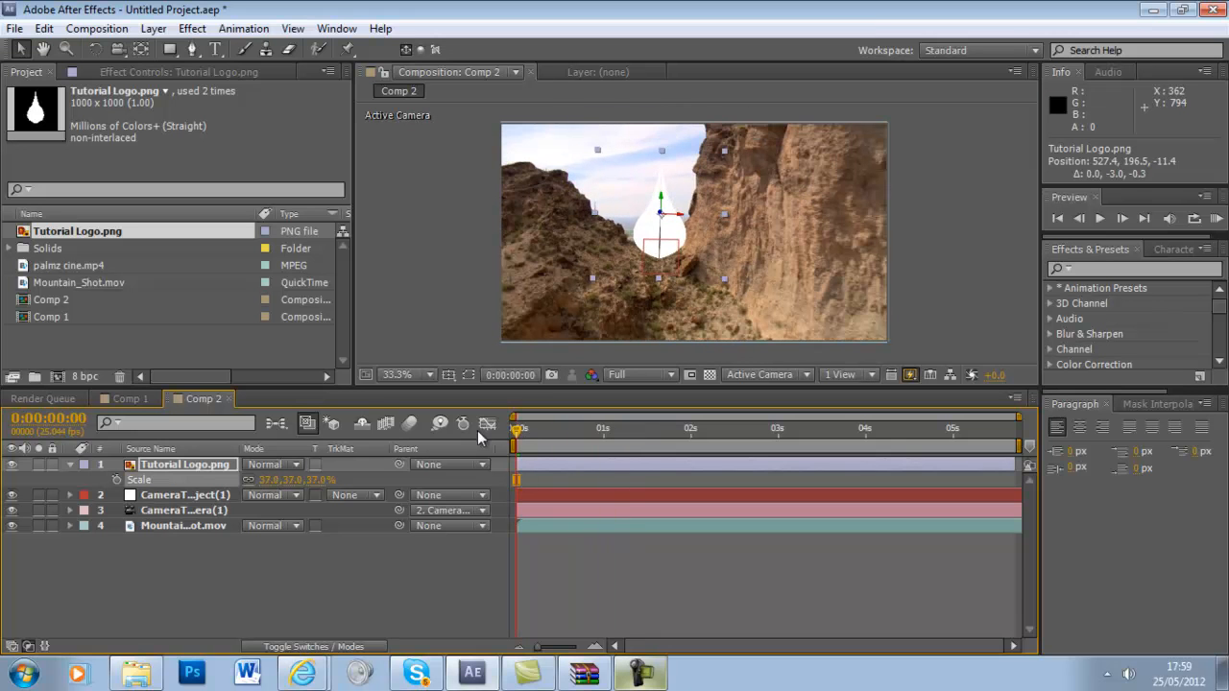
Step: Change the Tutorial Logo.png layer's label colour to match the Mountain_Shot.mov layer
{"action": "right_click", "coordinate": [146, 467]}
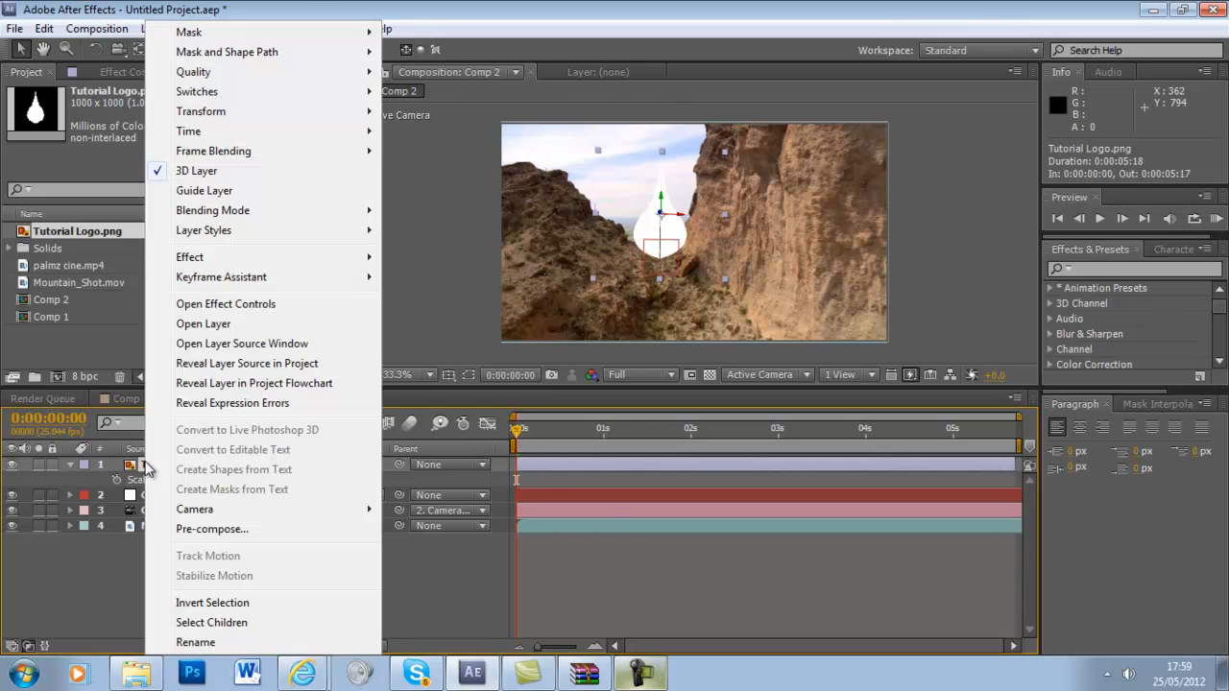
{"action": "key", "text": "Escape"}
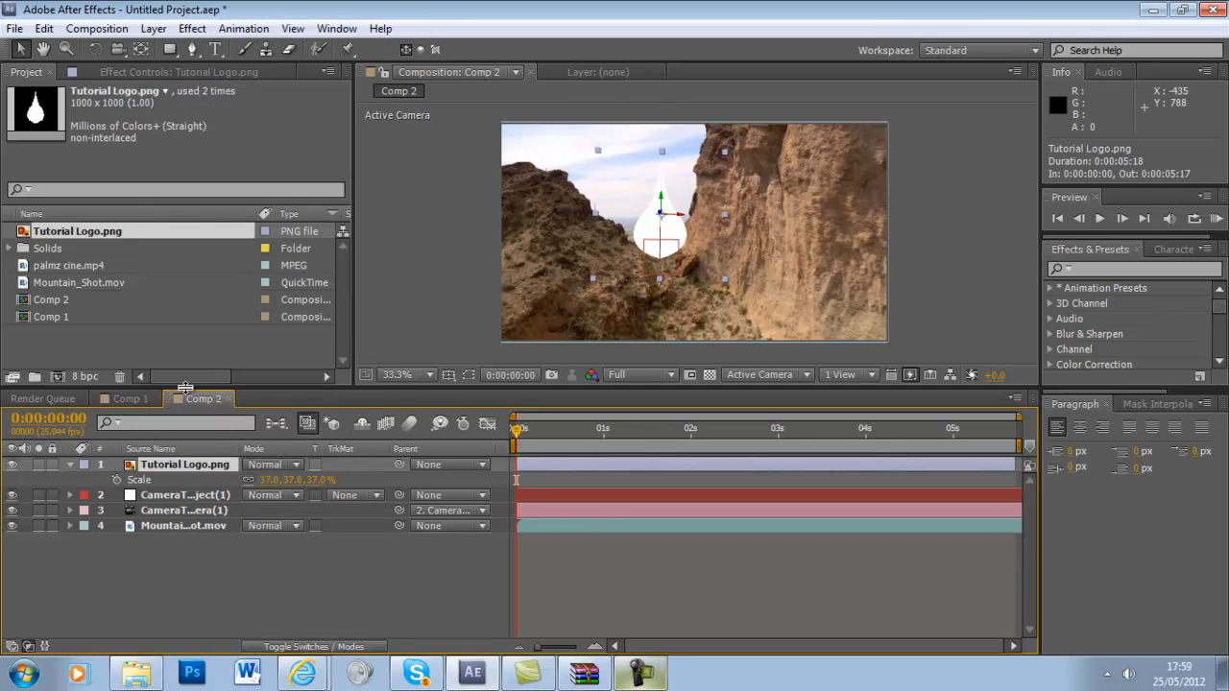
{"action": "left_click", "coordinate": [85, 463]}
{"action": "left_click", "coordinate": [159, 206]}
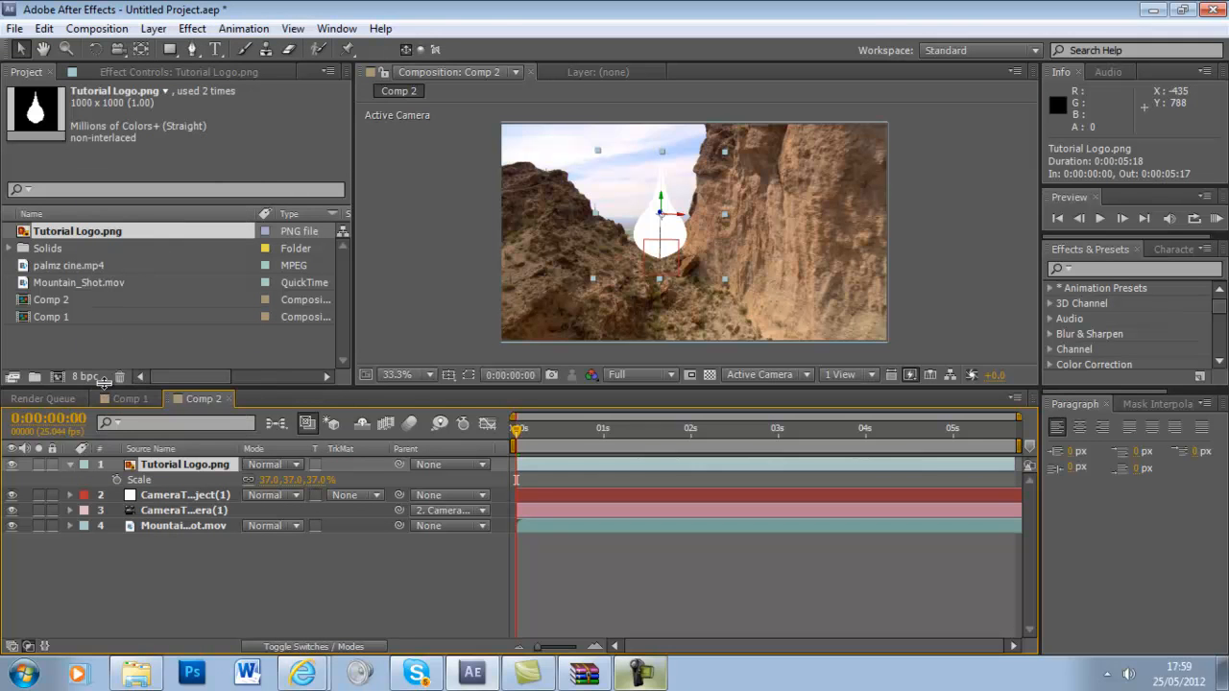
Step: Set the Highlights colour of the logo's CC Toner effect to a vivid blue and check it against the footage
{"action": "double_click", "coordinate": [162, 467]}
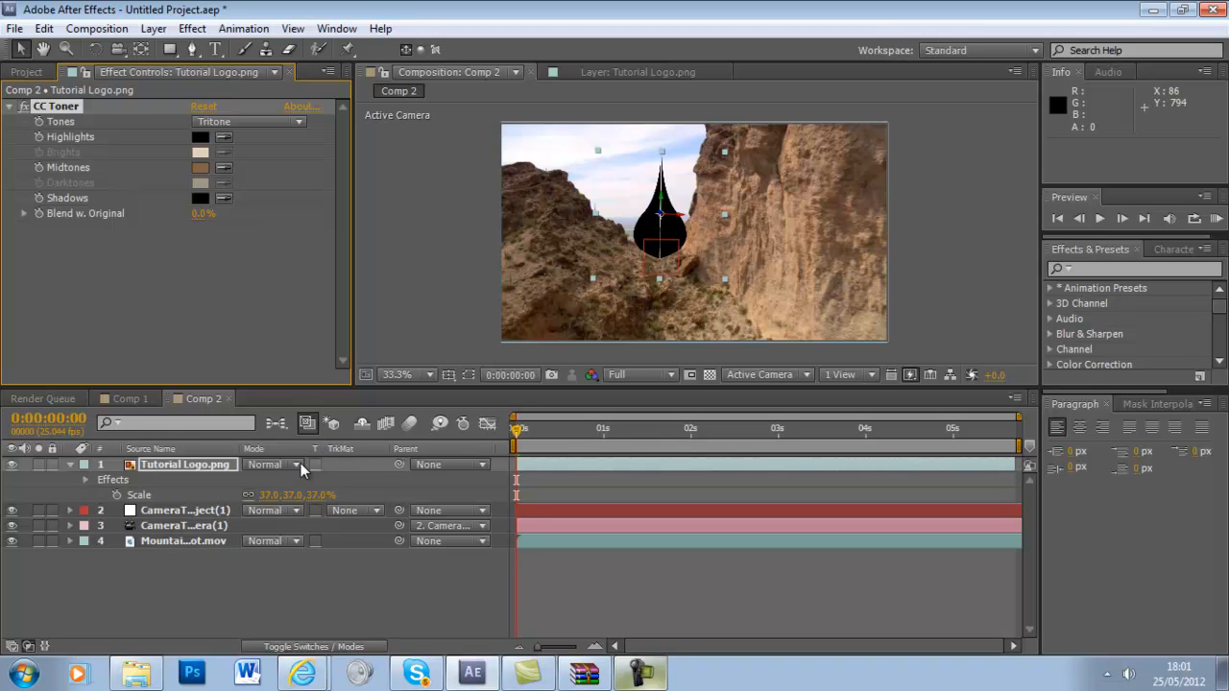
{"action": "left_click", "coordinate": [192, 28]}
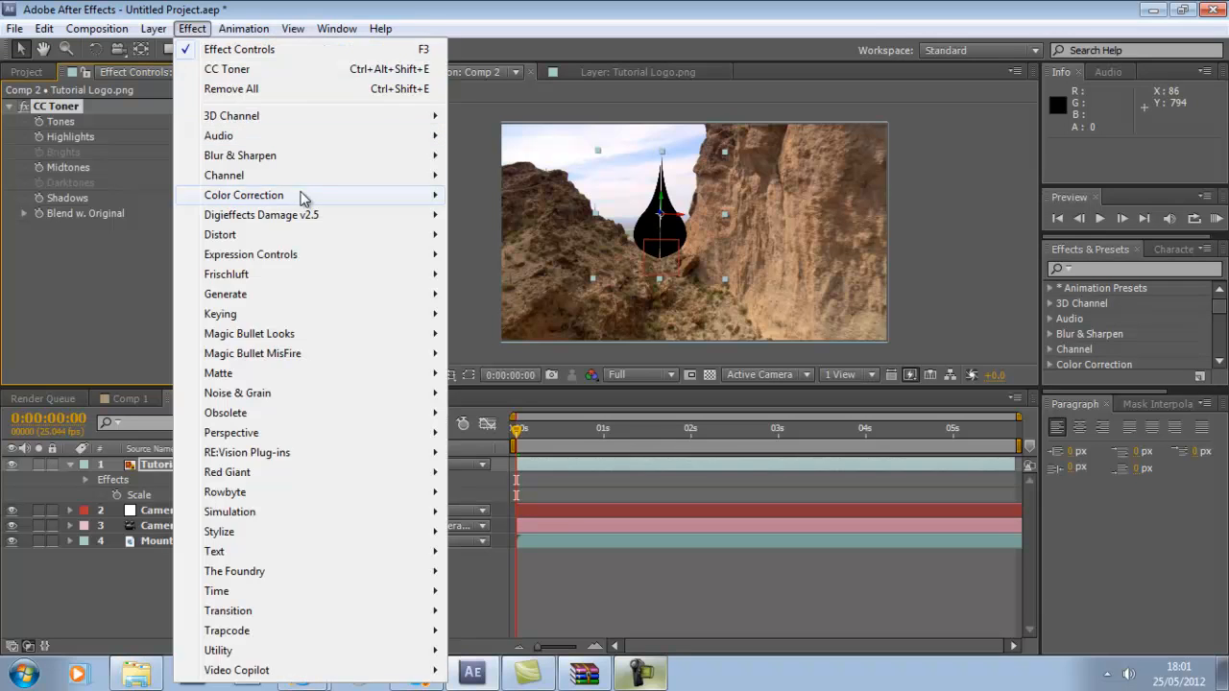
{"action": "left_click", "coordinate": [376, 5]}
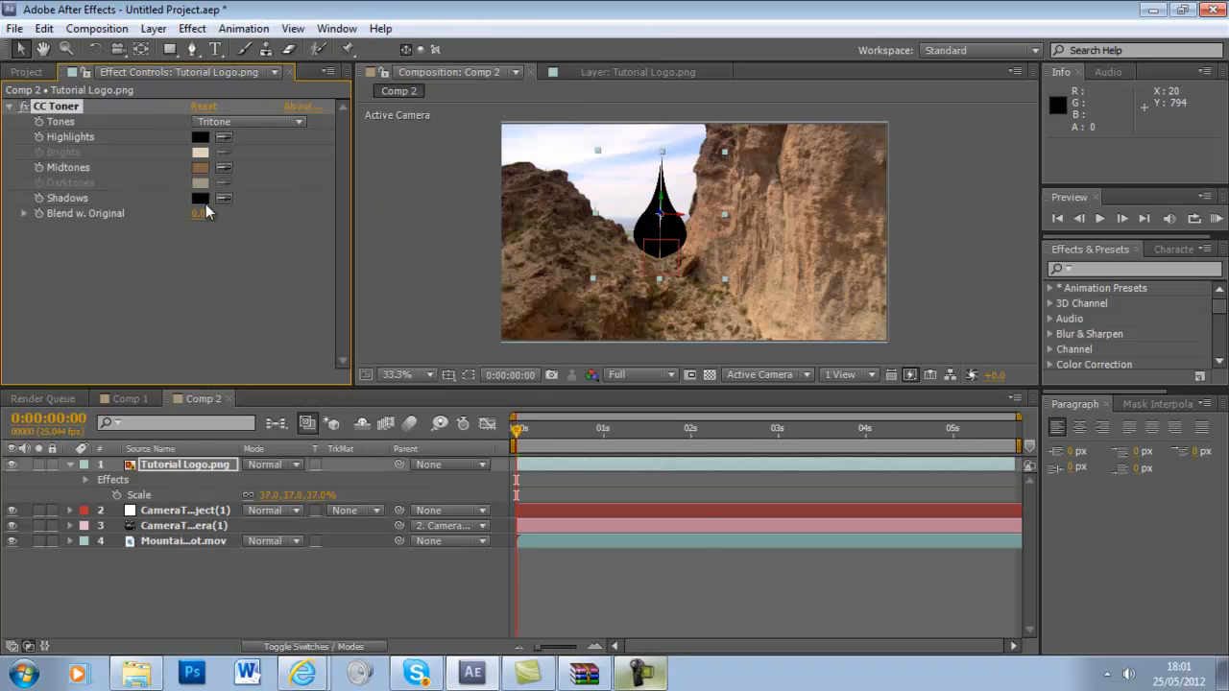
{"action": "left_click", "coordinate": [200, 136]}
{"action": "left_click_drag", "start_coordinate": [452, 430], "coordinate": [463, 401]}
{"action": "mouse_move", "coordinate": [519, 430]}
{"action": "left_mouse_down"}
{"action": "mouse_move", "coordinate": [444, 377]}
{"action": "mouse_move", "coordinate": [485, 347]}
{"action": "mouse_move", "coordinate": [425, 365]}
{"action": "mouse_move", "coordinate": [359, 355]}
{"action": "mouse_move", "coordinate": [503, 357]}
{"action": "mouse_move", "coordinate": [510, 527]}
{"action": "mouse_move", "coordinate": [497, 576]}
{"action": "mouse_move", "coordinate": [524, 324]}
{"action": "left_mouse_up"}
{"action": "left_click", "coordinate": [631, 358]}
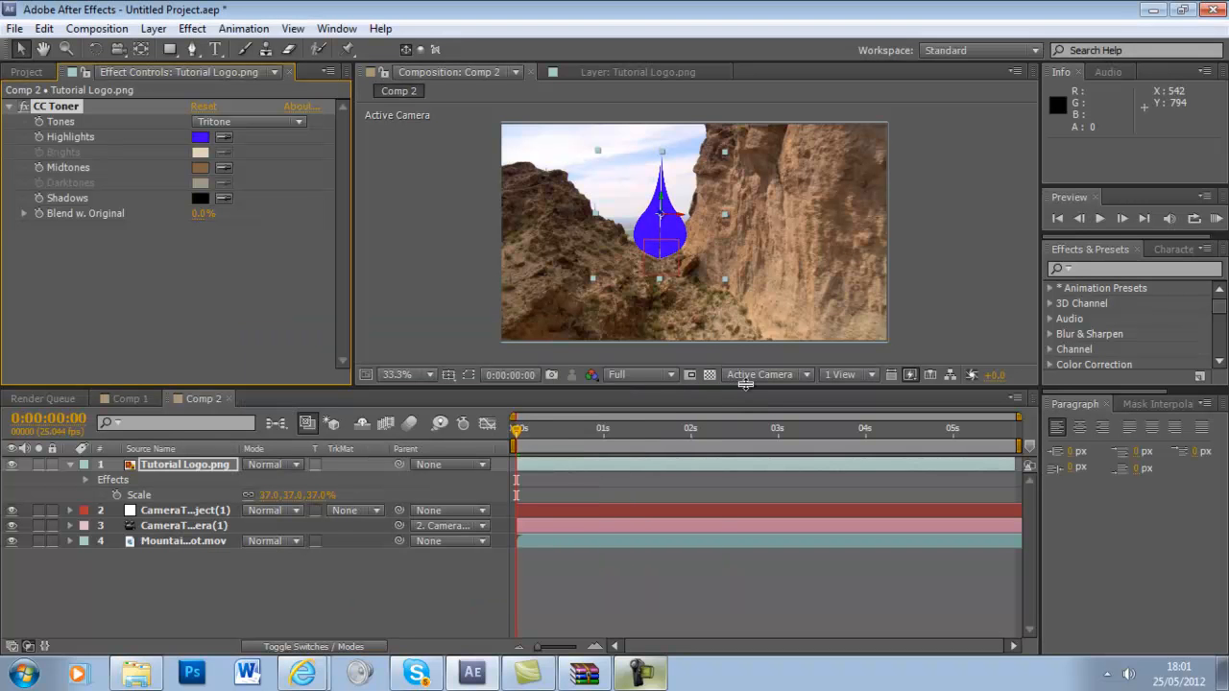
{"action": "left_click_drag", "start_coordinate": [540, 426], "coordinate": [509, 459]}
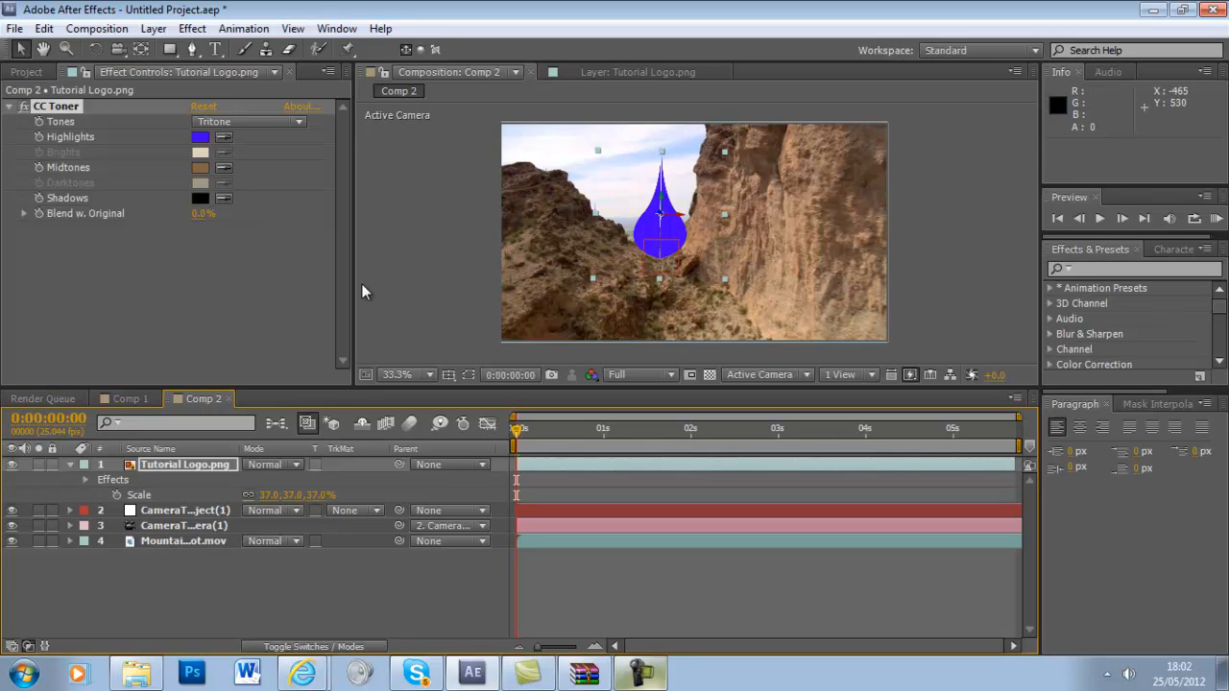
Step: Apply the Frischluft FL Glow effect to the Tutorial Logo.png layer
{"action": "left_click", "coordinate": [192, 28]}
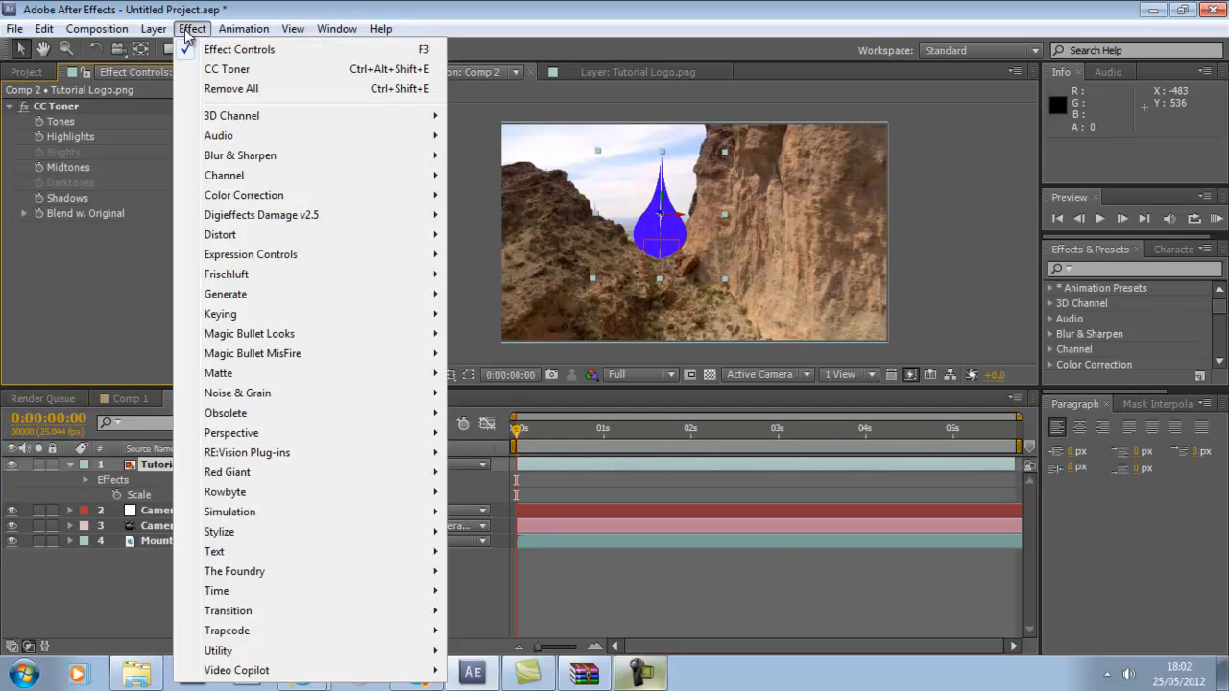
{"action": "mouse_move", "coordinate": [432, 278]}
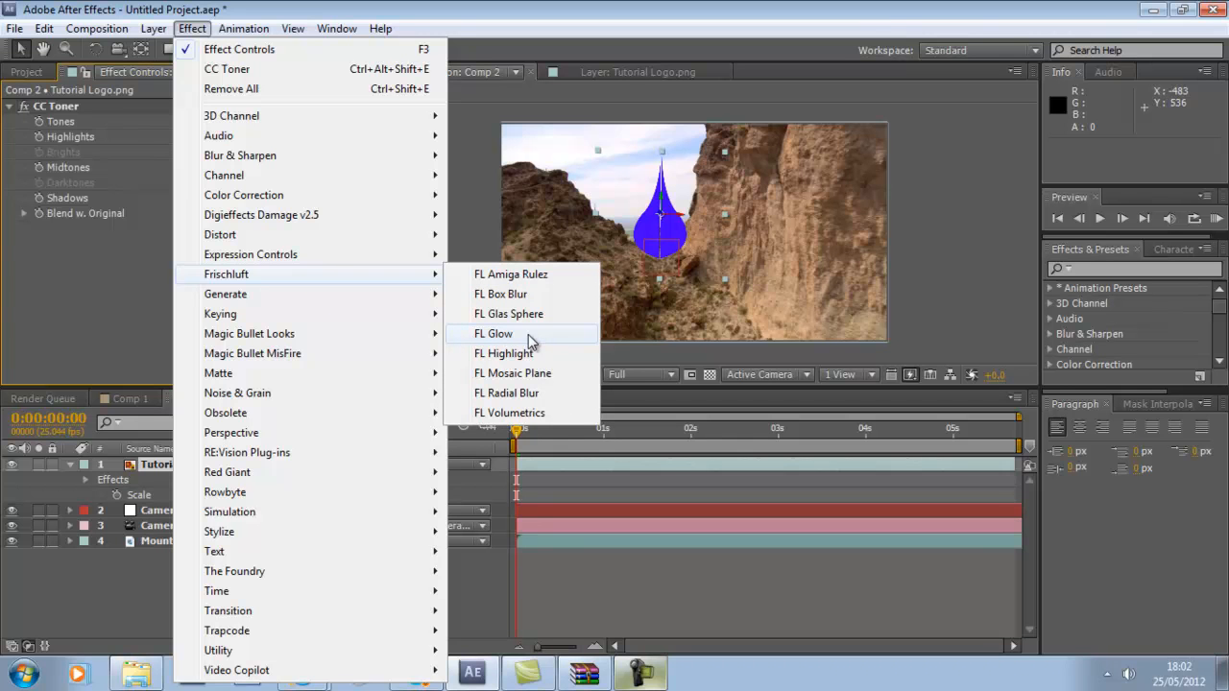
{"action": "left_click", "coordinate": [528, 337]}
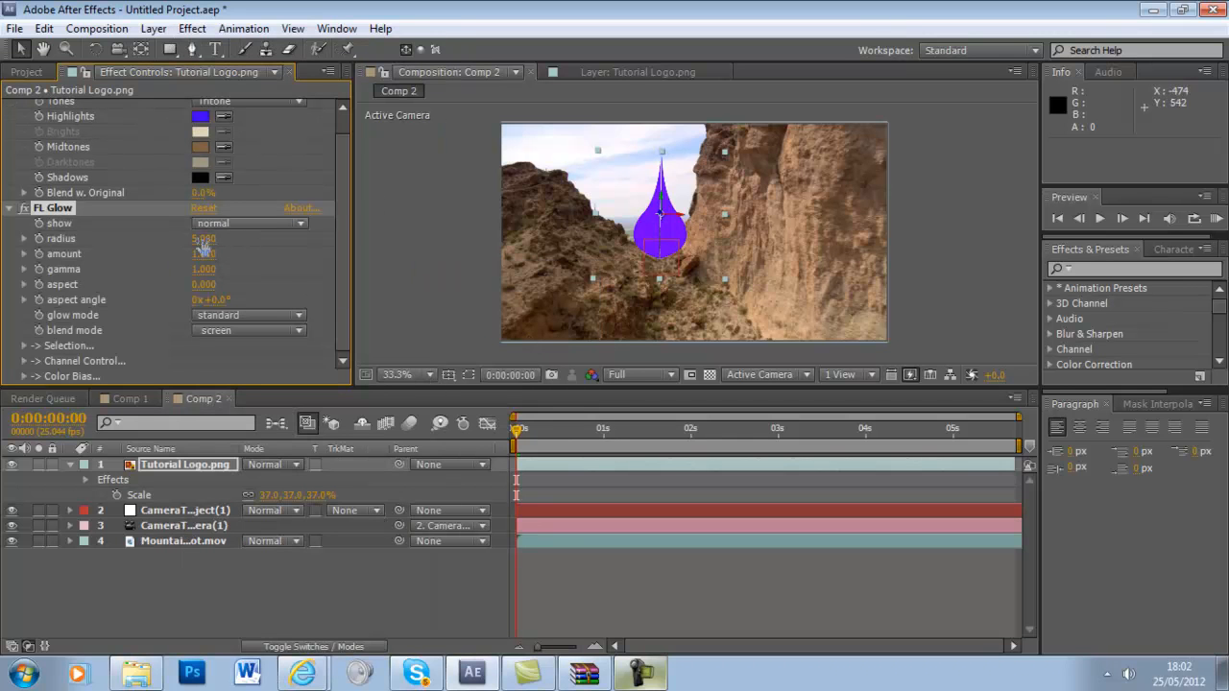
Step: Try different radius and amount values for the logo's FL Glow effect
{"action": "mouse_move", "coordinate": [204, 238]}
{"action": "left_mouse_down"}
{"action": "mouse_move", "coordinate": [288, 240]}
{"action": "mouse_move", "coordinate": [196, 239]}
{"action": "left_mouse_up"}
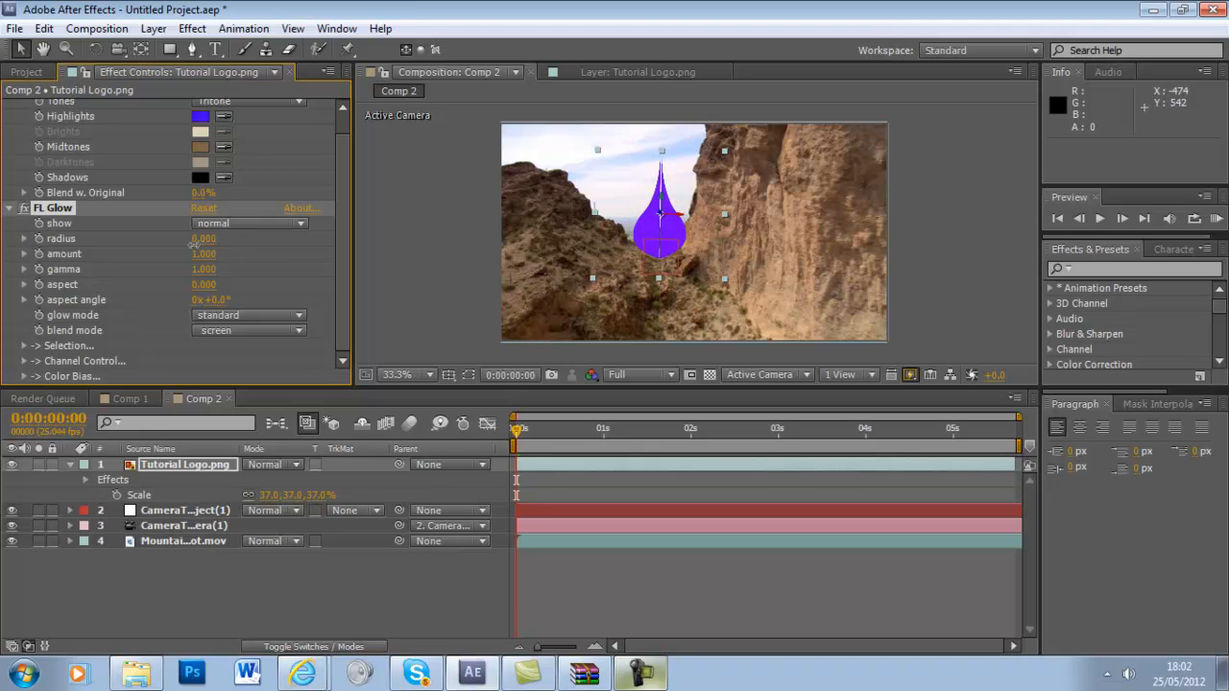
{"action": "mouse_move", "coordinate": [191, 247]}
{"action": "left_mouse_down"}
{"action": "mouse_move", "coordinate": [291, 251]}
{"action": "mouse_move", "coordinate": [211, 254]}
{"action": "left_mouse_up"}
{"action": "left_click_drag", "start_coordinate": [203, 253], "coordinate": [196, 255]}
{"action": "left_click_drag", "start_coordinate": [518, 431], "coordinate": [452, 403]}
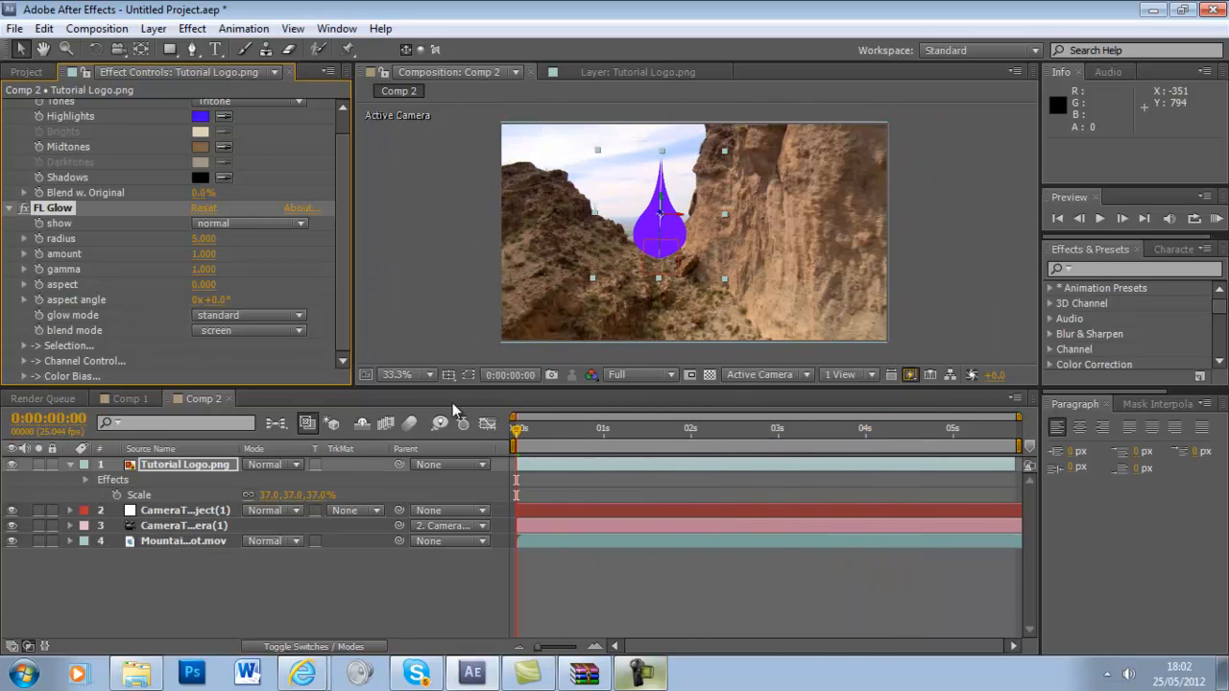
Step: Apply the Grid effect to the Tutorial Logo.png layer and set its blending mode to Add
{"action": "left_click", "coordinate": [192, 27]}
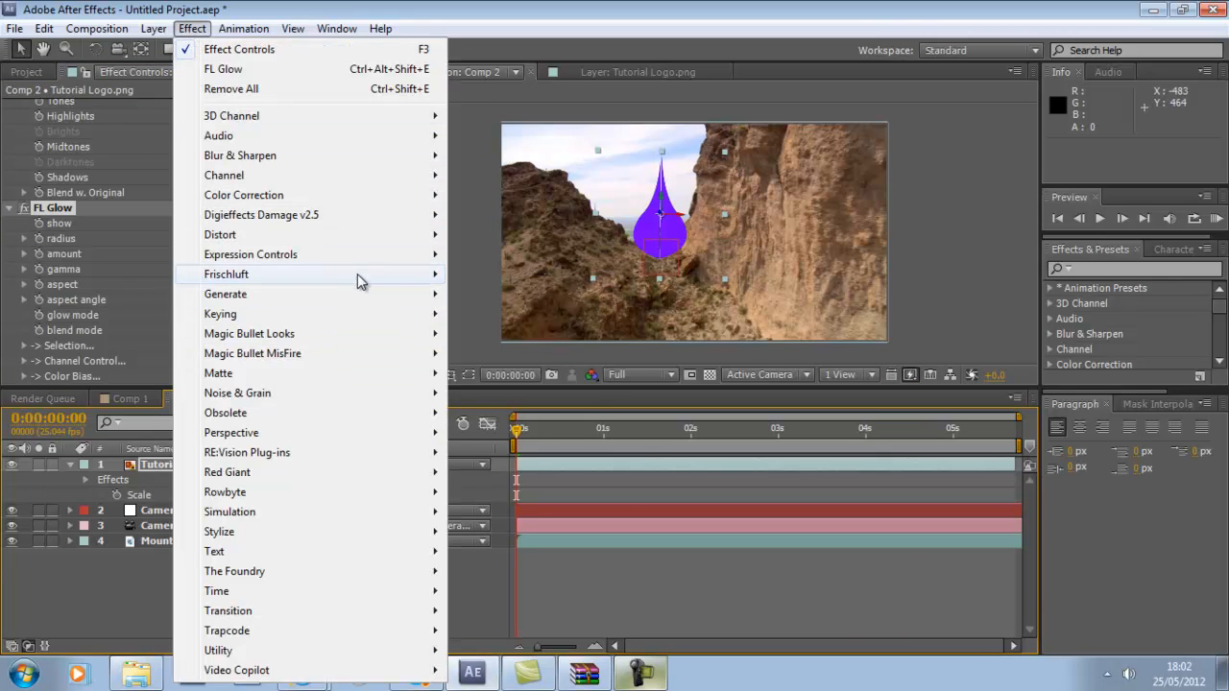
{"action": "mouse_move", "coordinate": [353, 298]}
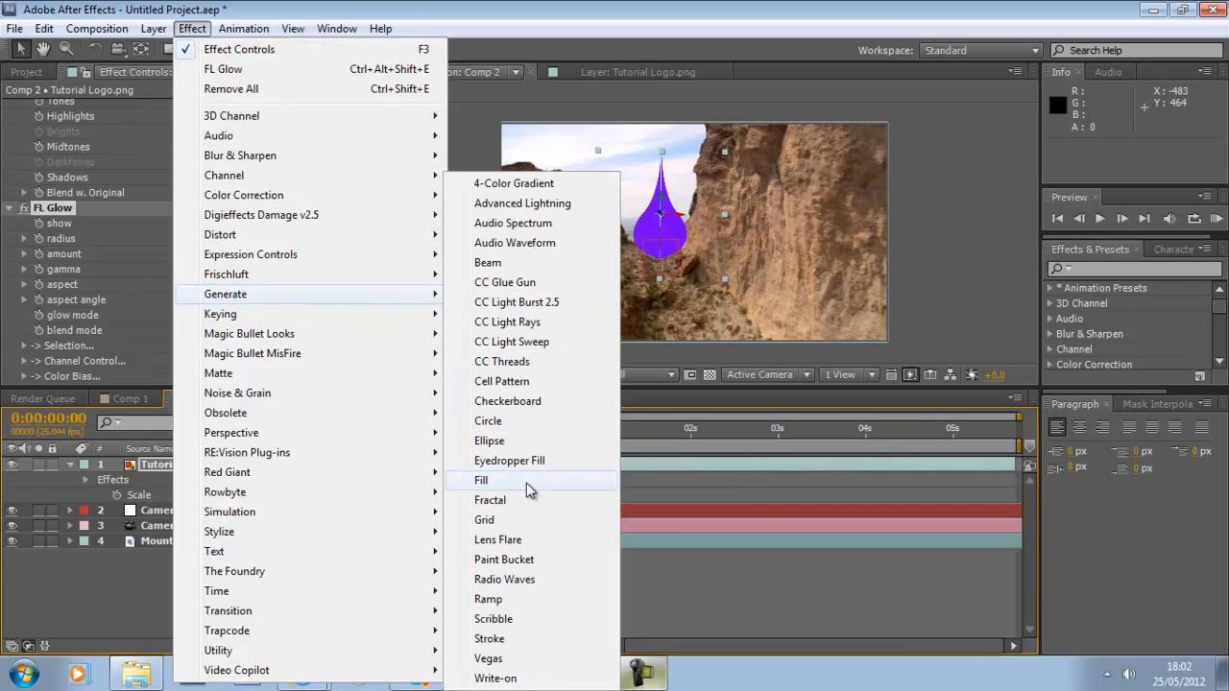
{"action": "left_click", "coordinate": [526, 524]}
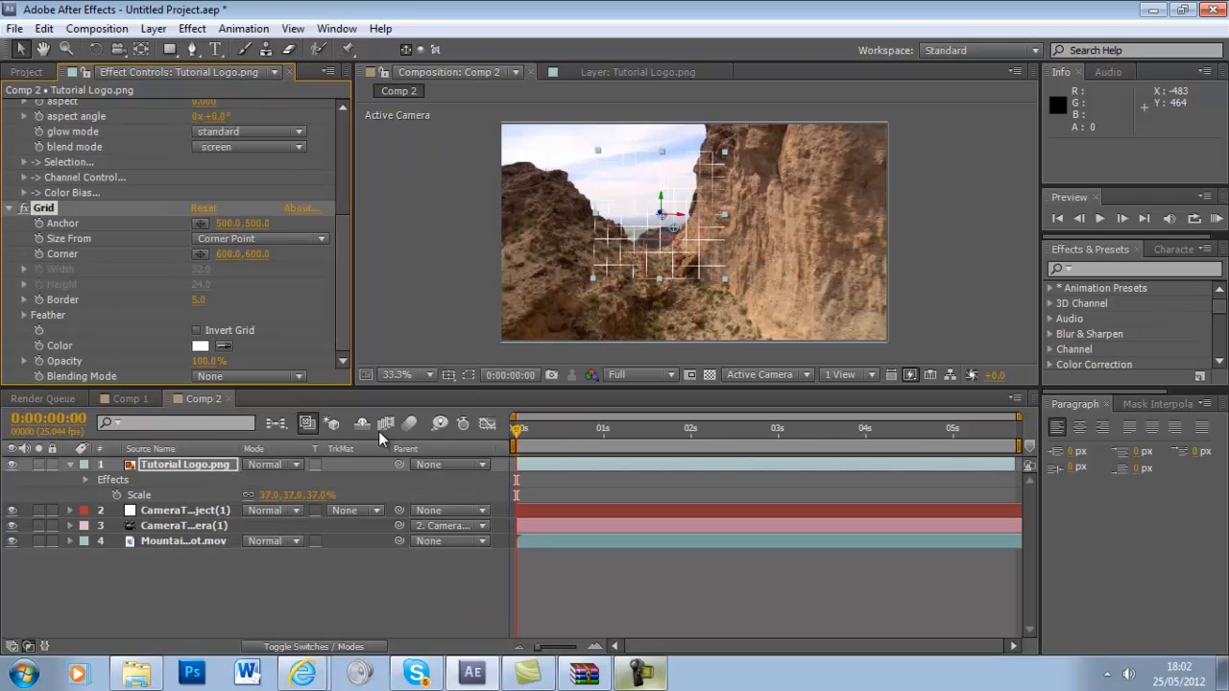
{"action": "left_click", "coordinate": [304, 375]}
{"action": "left_click", "coordinate": [300, 323]}
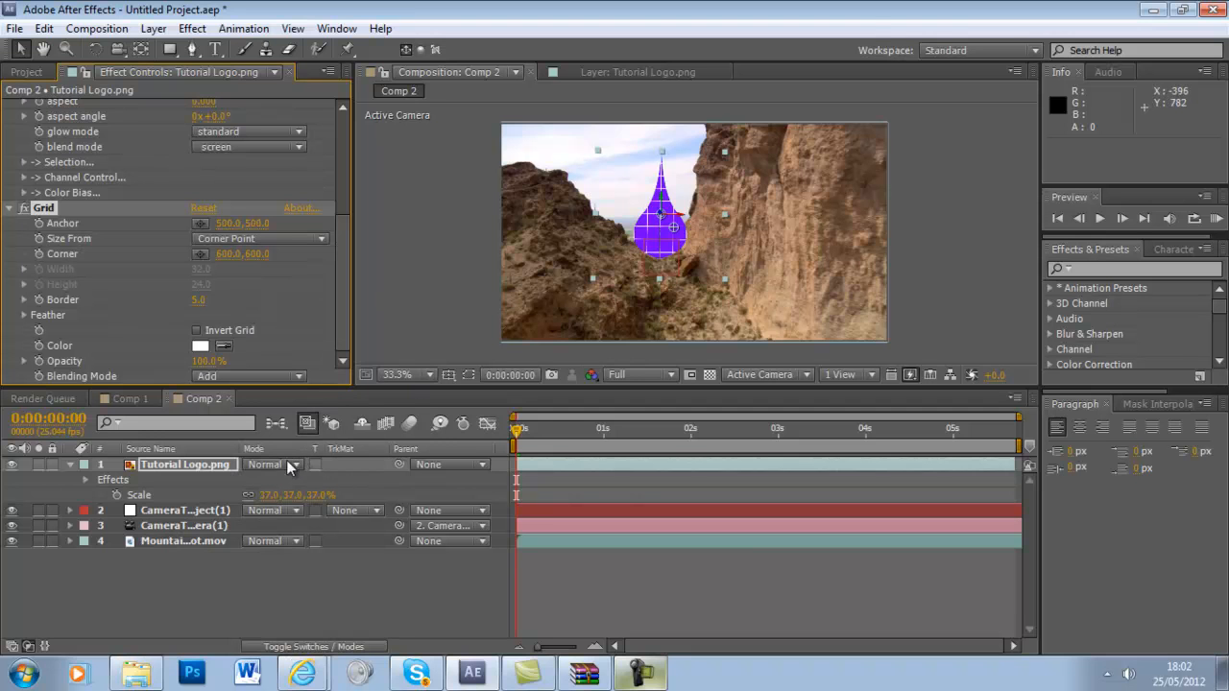
Step: Try the logo layer at 43% opacity and the Grid effect at 40%, and restore the layer's opacity to 100%
{"action": "key", "text": "t"}
{"action": "left_click_drag", "start_coordinate": [256, 479], "coordinate": [216, 487]}
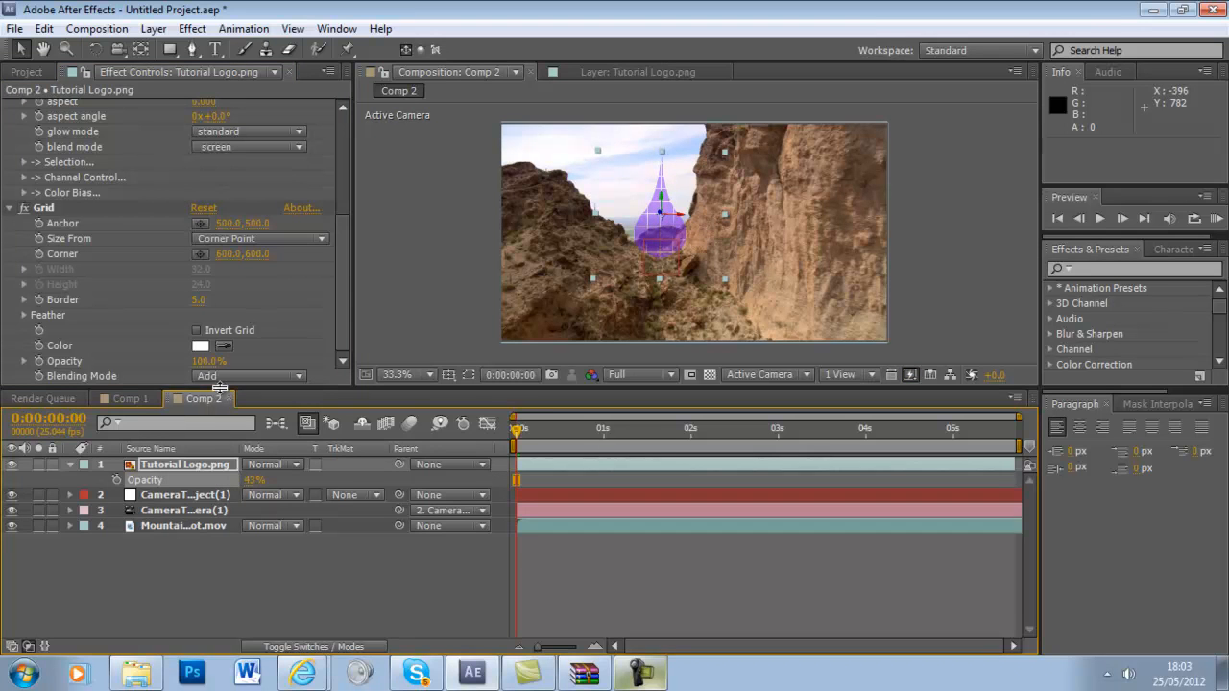
{"action": "left_click_drag", "start_coordinate": [209, 361], "coordinate": [164, 366]}
{"action": "left_click_drag", "start_coordinate": [253, 481], "coordinate": [329, 480]}
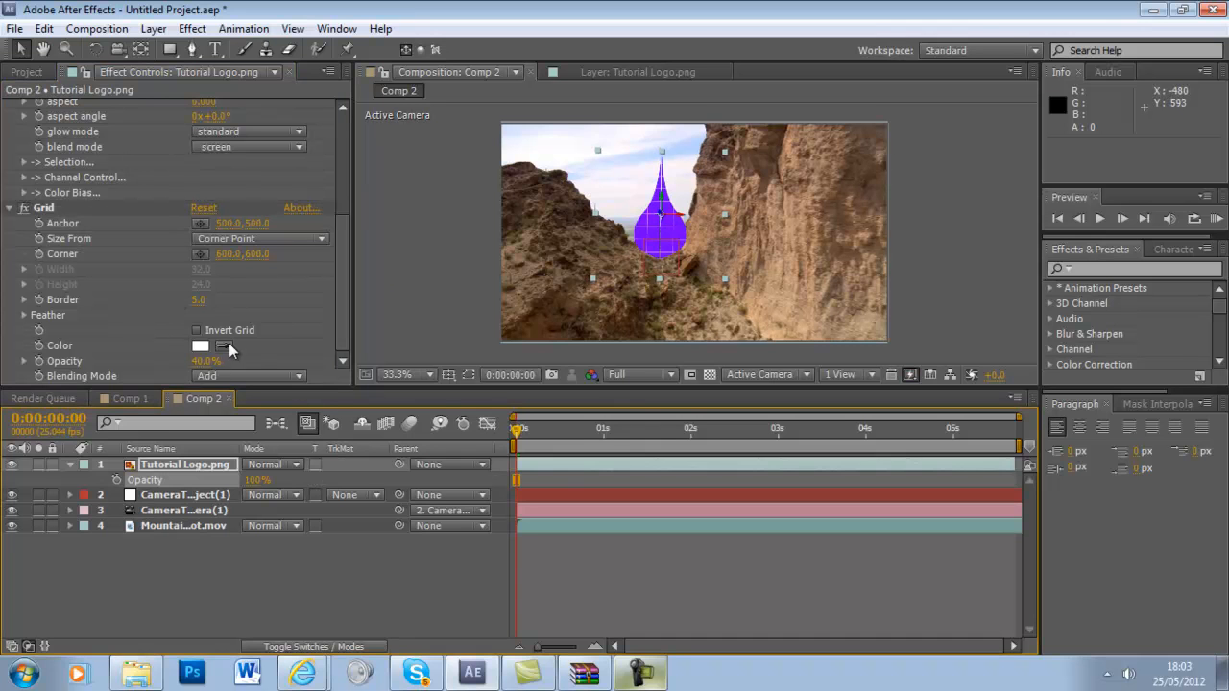
Step: Set the Grid effect's opacity to 35% and check the logo along the timeline
{"action": "left_click_drag", "start_coordinate": [204, 361], "coordinate": [208, 363]}
{"action": "left_click_drag", "start_coordinate": [526, 428], "coordinate": [447, 446]}
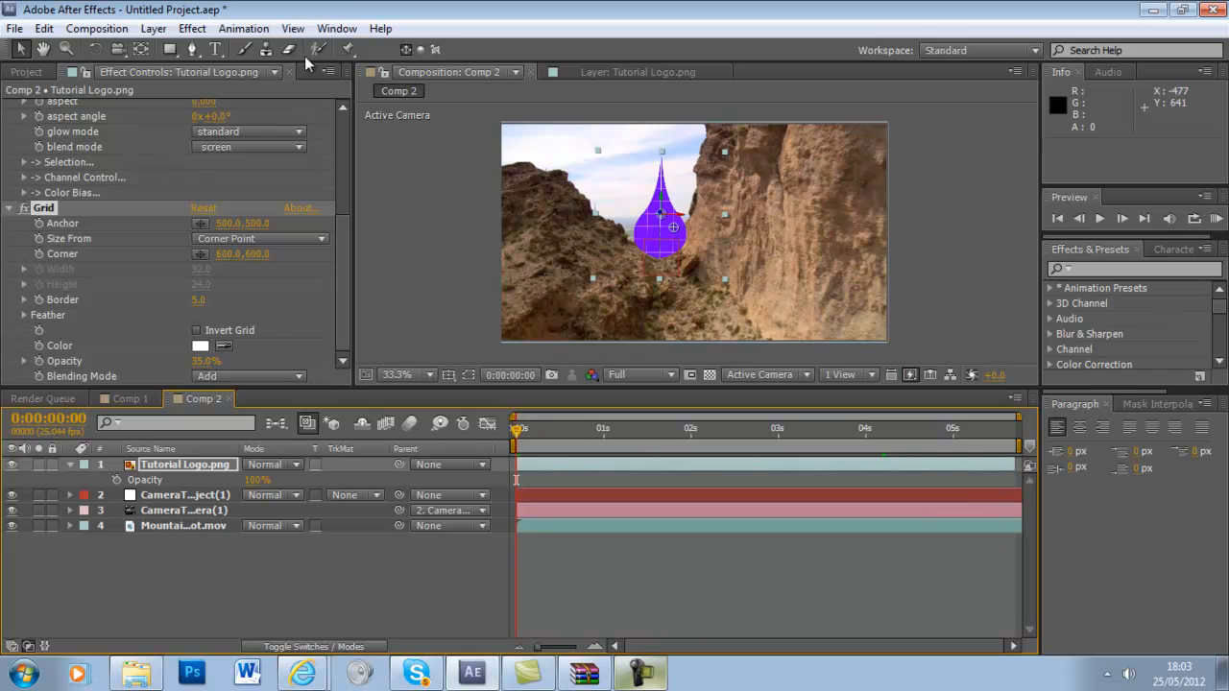
{"action": "left_click", "coordinate": [193, 29]}
{"action": "mouse_move", "coordinate": [333, 222]}
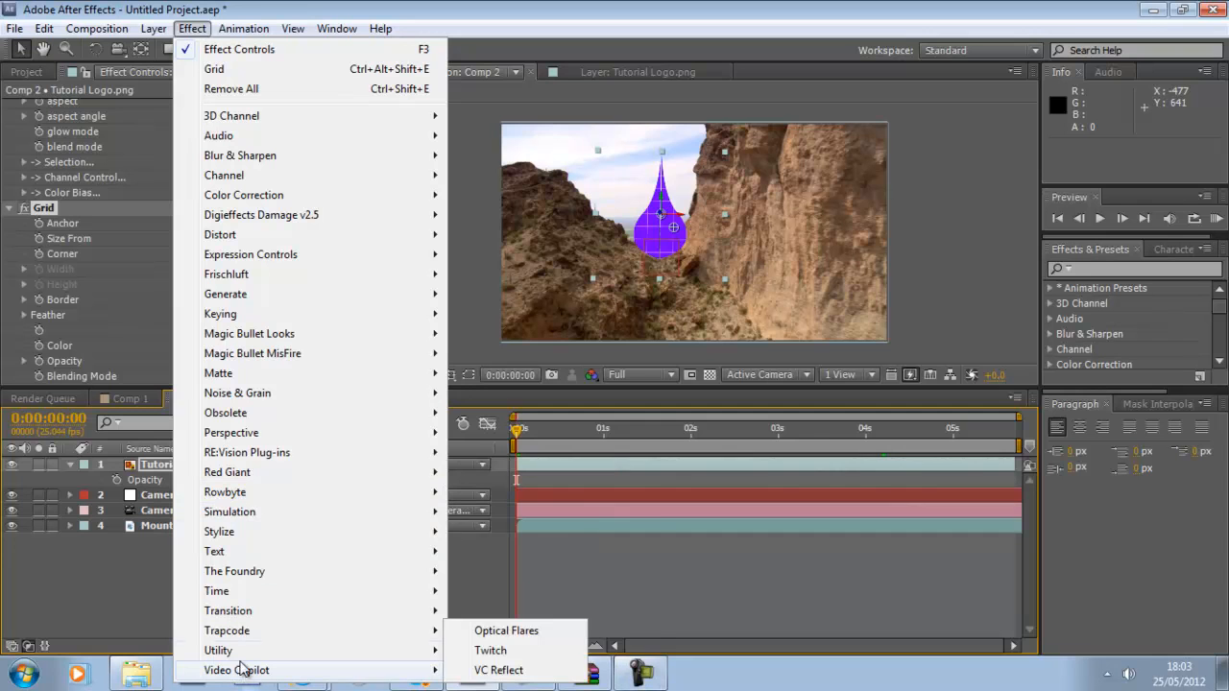
{"action": "mouse_move", "coordinate": [316, 653]}
{"action": "mouse_move", "coordinate": [392, 681]}
{"action": "left_click", "coordinate": [545, 2]}
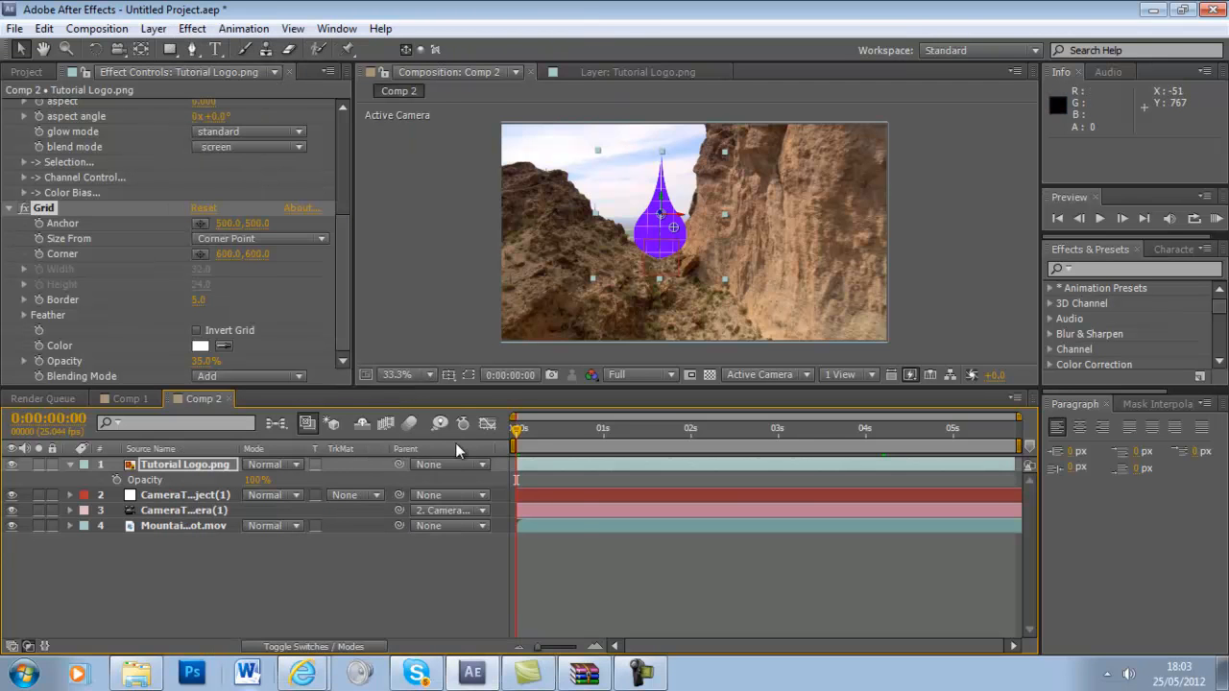
{"action": "mouse_move", "coordinate": [515, 427]}
{"action": "left_mouse_down"}
{"action": "mouse_move", "coordinate": [750, 428]}
{"action": "mouse_move", "coordinate": [1009, 390]}
{"action": "mouse_move", "coordinate": [793, 423]}
{"action": "mouse_move", "coordinate": [573, 430]}
{"action": "mouse_move", "coordinate": [812, 422]}
{"action": "mouse_move", "coordinate": [1051, 381]}
{"action": "mouse_move", "coordinate": [824, 383]}
{"action": "mouse_move", "coordinate": [565, 421]}
{"action": "mouse_move", "coordinate": [511, 449]}
{"action": "mouse_move", "coordinate": [548, 428]}
{"action": "mouse_move", "coordinate": [681, 401]}
{"action": "mouse_move", "coordinate": [961, 399]}
{"action": "mouse_move", "coordinate": [608, 409]}
{"action": "mouse_move", "coordinate": [1008, 404]}
{"action": "mouse_move", "coordinate": [509, 423]}
{"action": "mouse_move", "coordinate": [909, 398]}
{"action": "mouse_move", "coordinate": [573, 410]}
{"action": "mouse_move", "coordinate": [461, 424]}
{"action": "mouse_move", "coordinate": [904, 400]}
{"action": "mouse_move", "coordinate": [509, 415]}
{"action": "left_mouse_up"}
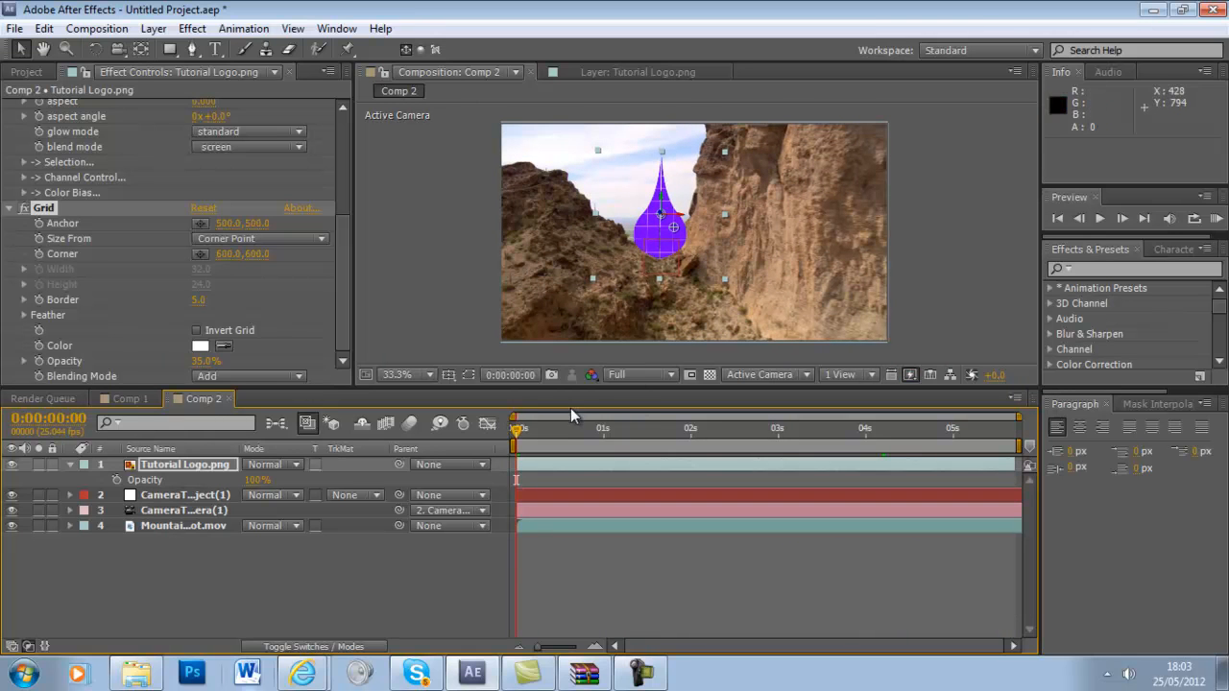